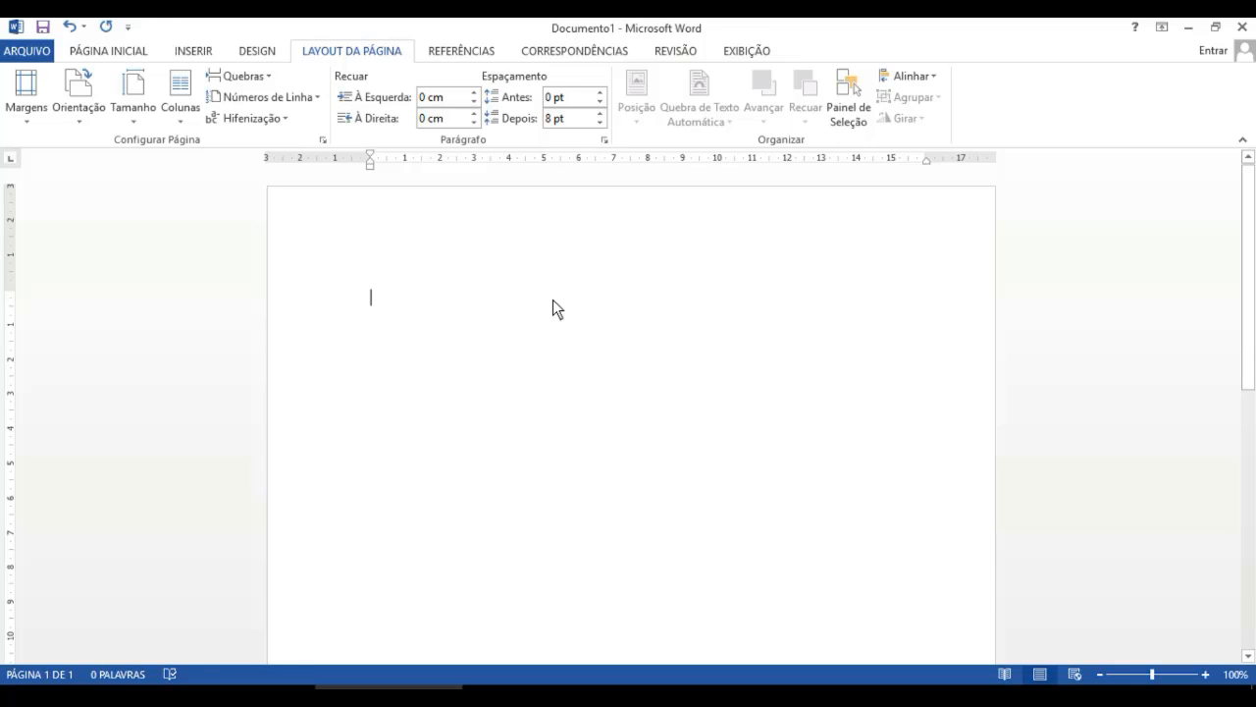
- Type the heading RESUMO and center it on its line
{"action": "type", "text": "R"}
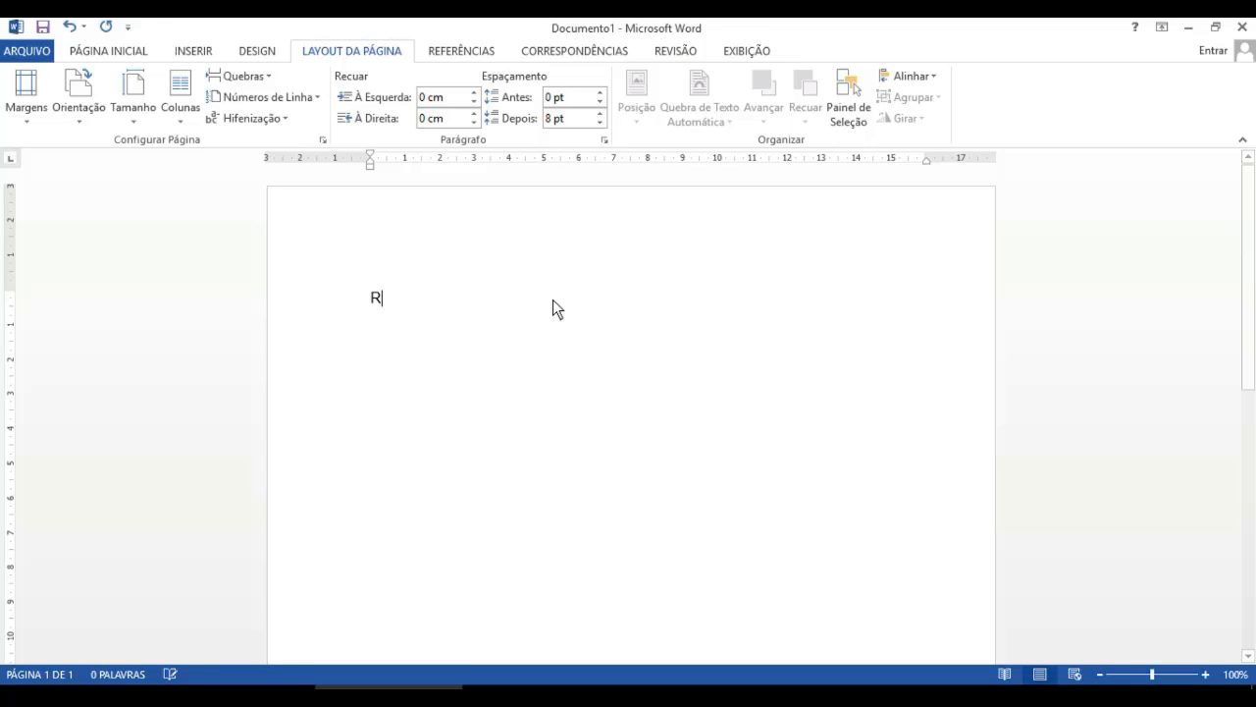
{"action": "type", "text": "ESUMO"}
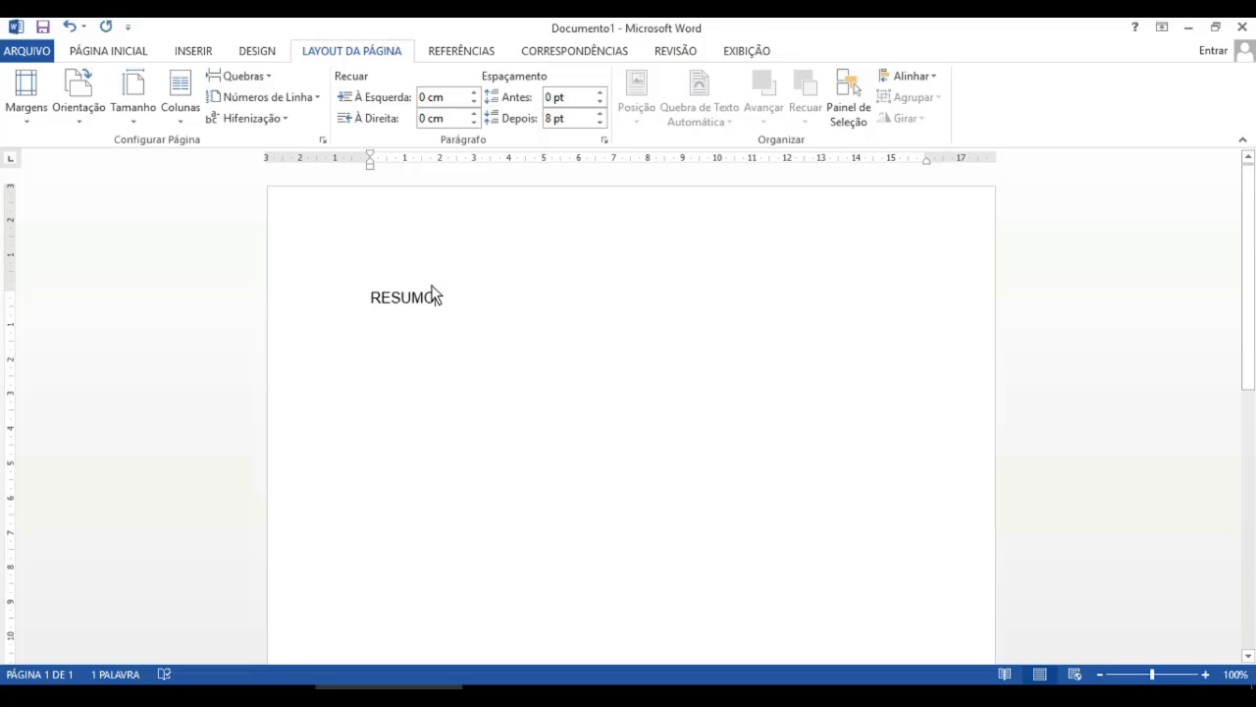
{"action": "left_click_drag", "start_coordinate": [439, 300], "coordinate": [372, 298]}
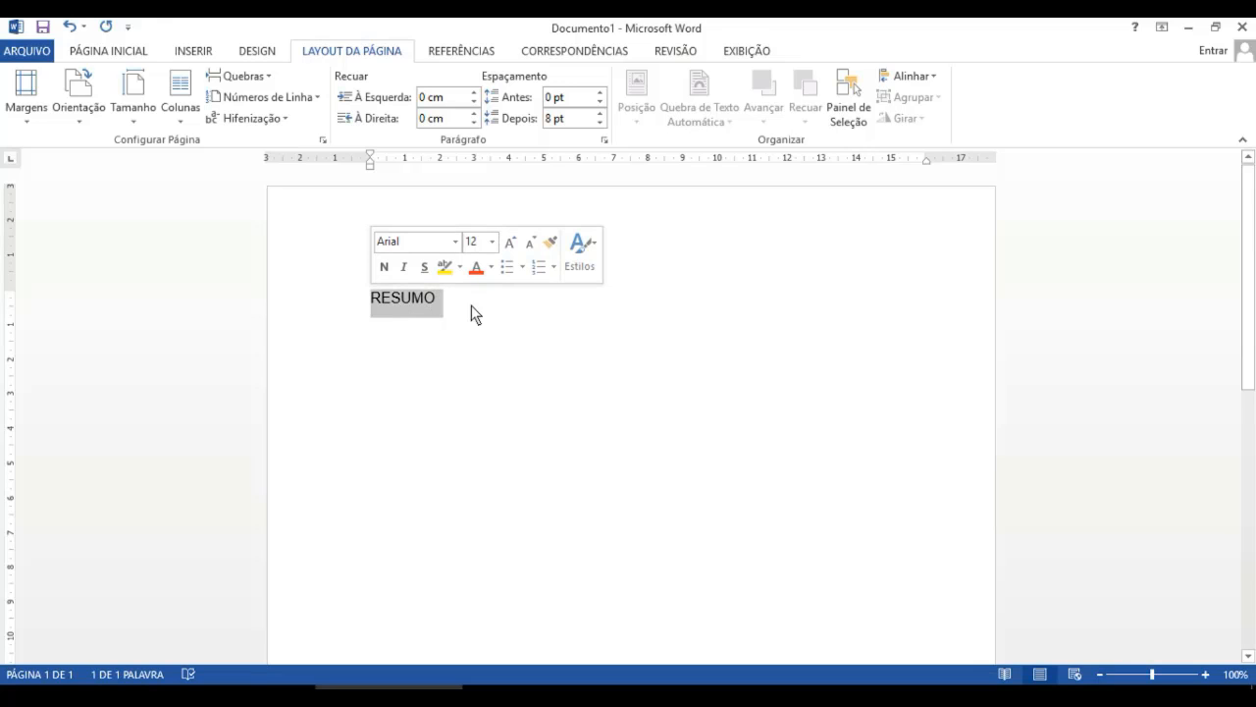
{"action": "left_click", "coordinate": [108, 50]}
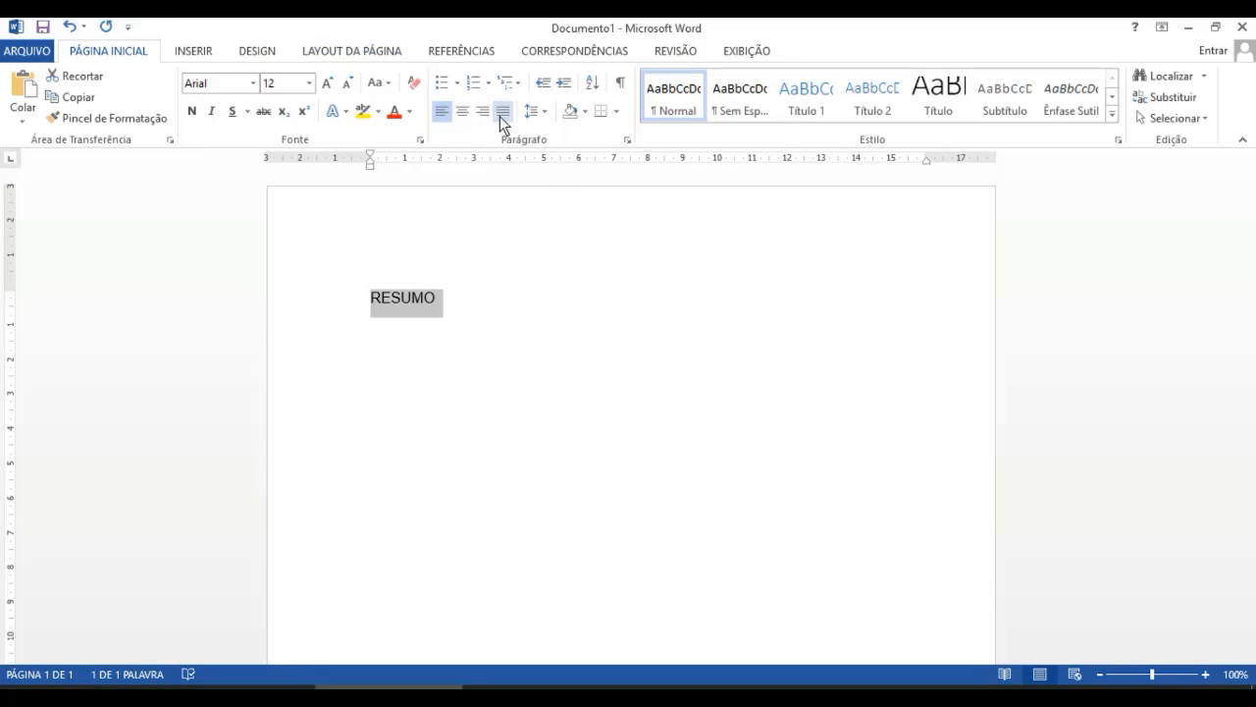
{"action": "left_click", "coordinate": [461, 112]}
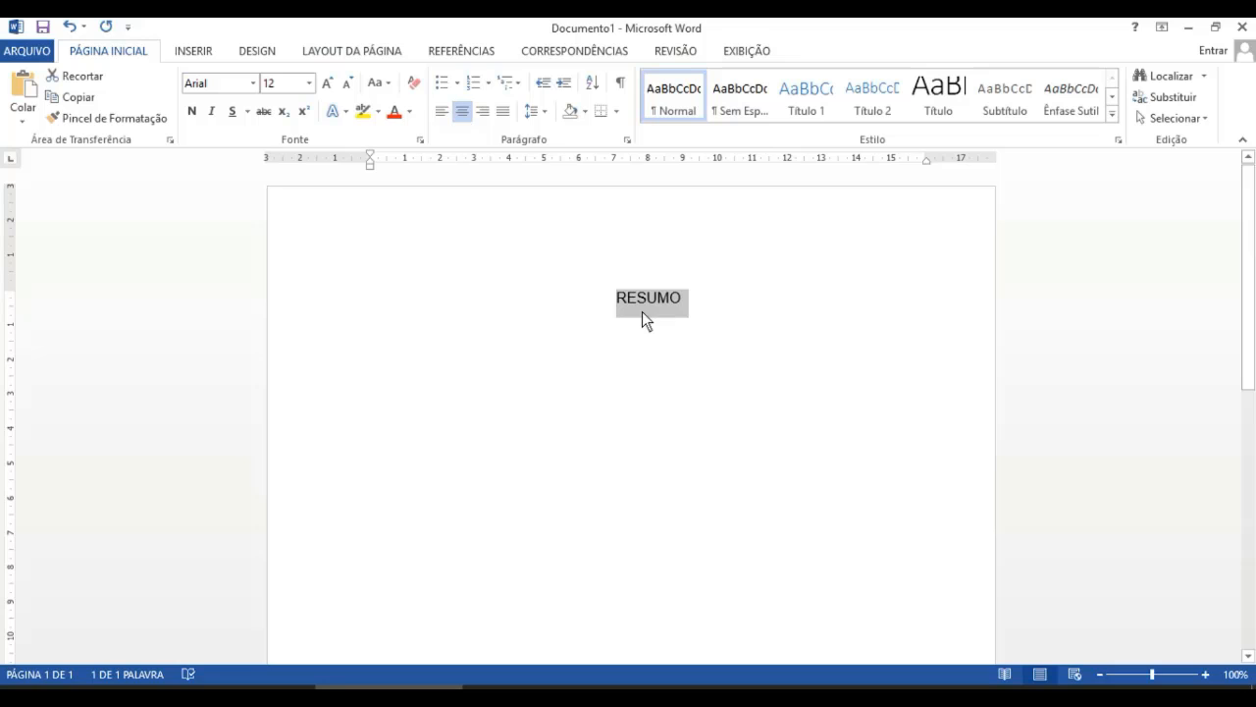
{"action": "left_click", "coordinate": [710, 310]}
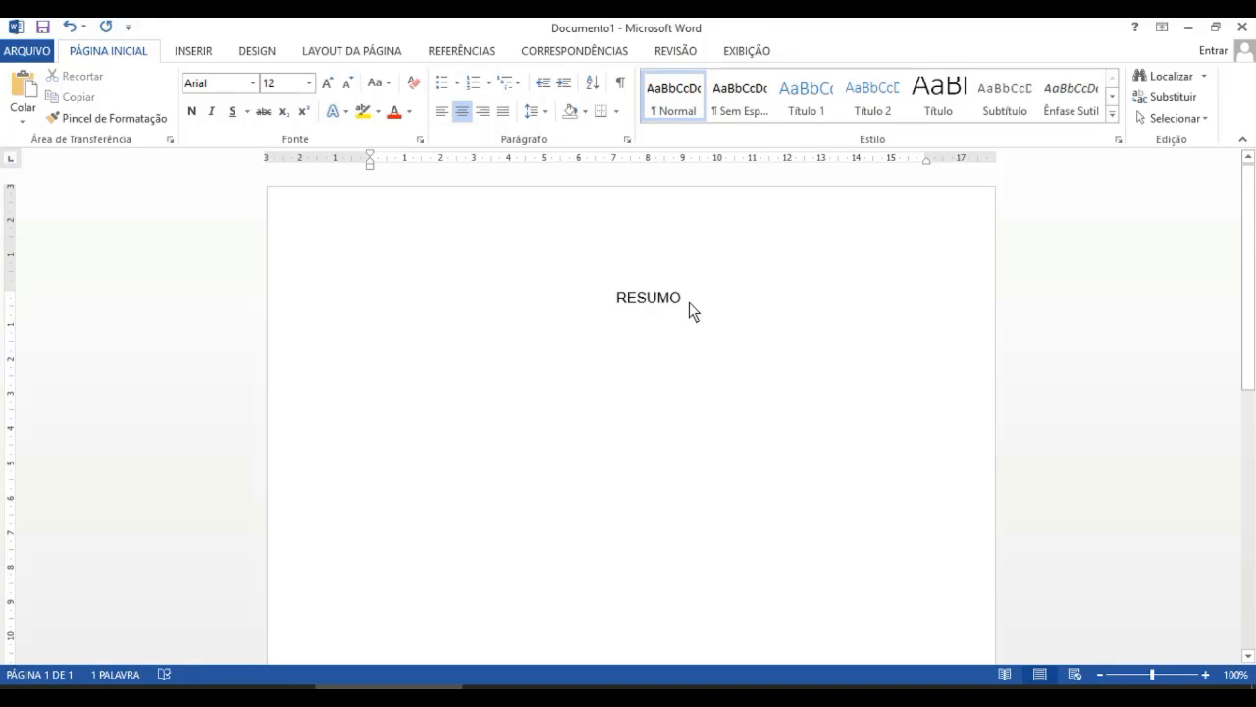
- Make the RESUMO heading bold
{"action": "left_click_drag", "start_coordinate": [631, 302], "coordinate": [621, 303]}
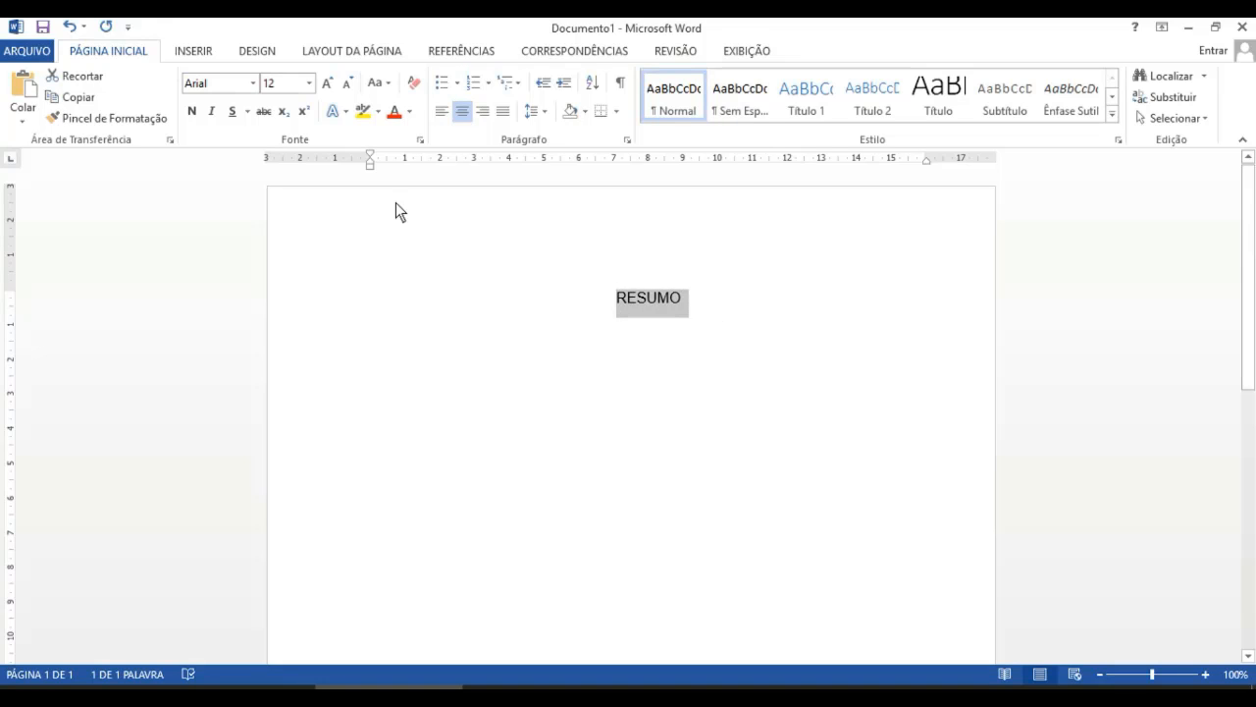
{"action": "left_click", "coordinate": [192, 110]}
{"action": "left_click", "coordinate": [715, 299]}
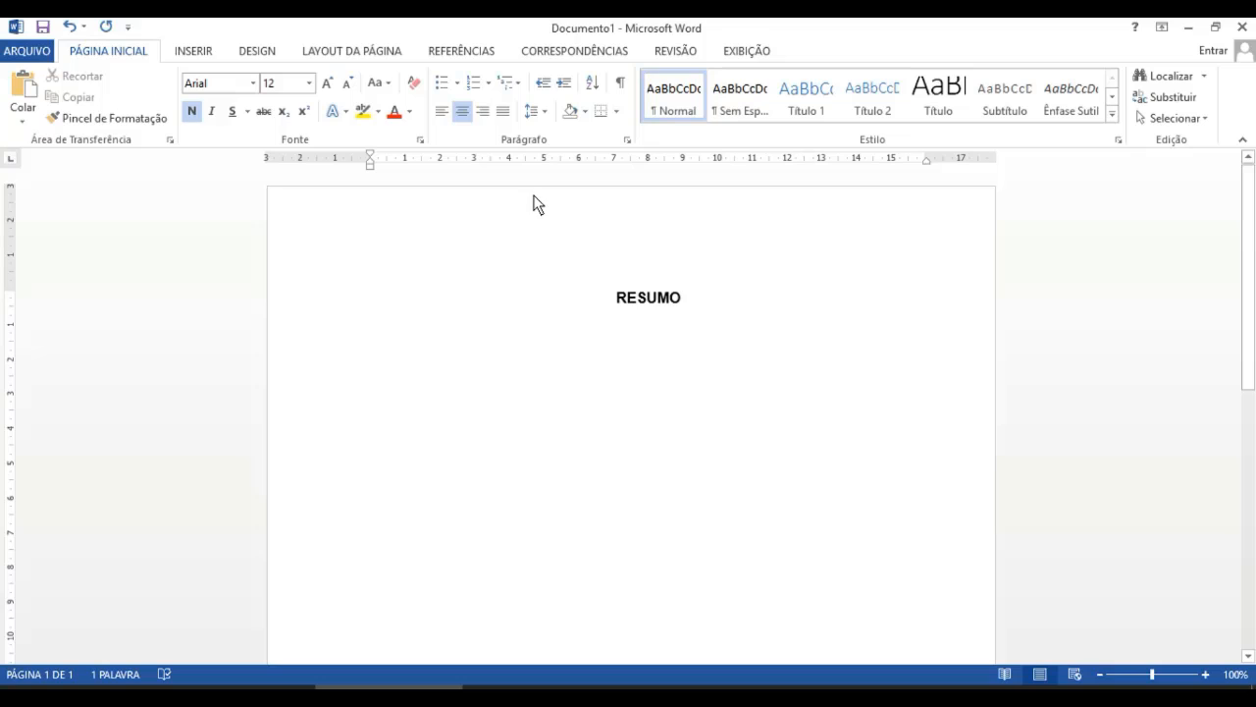
- Paste the abstract text below the heading and format the paragraph in Arial 12, justified
{"action": "left_click", "coordinate": [505, 109]}
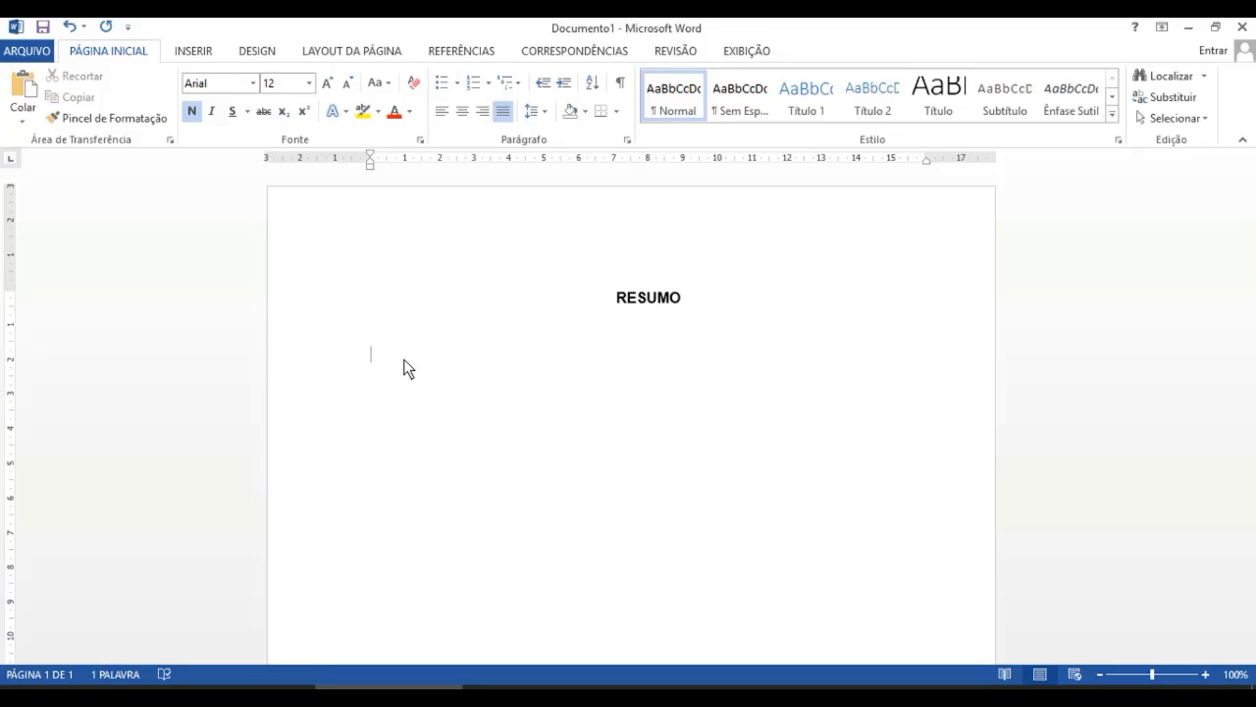
{"action": "type", "text": "Em um mundo globalizado, onde tudo se move rapidamente, onde todo lugar que se olha é cinza, onde a informação é instantânea, onde a sobrevivência muitas vezes depende de máquinas, onde o crescimento populacional é acelerado, o ser humano ainda necessita da natureza para sua existência."}
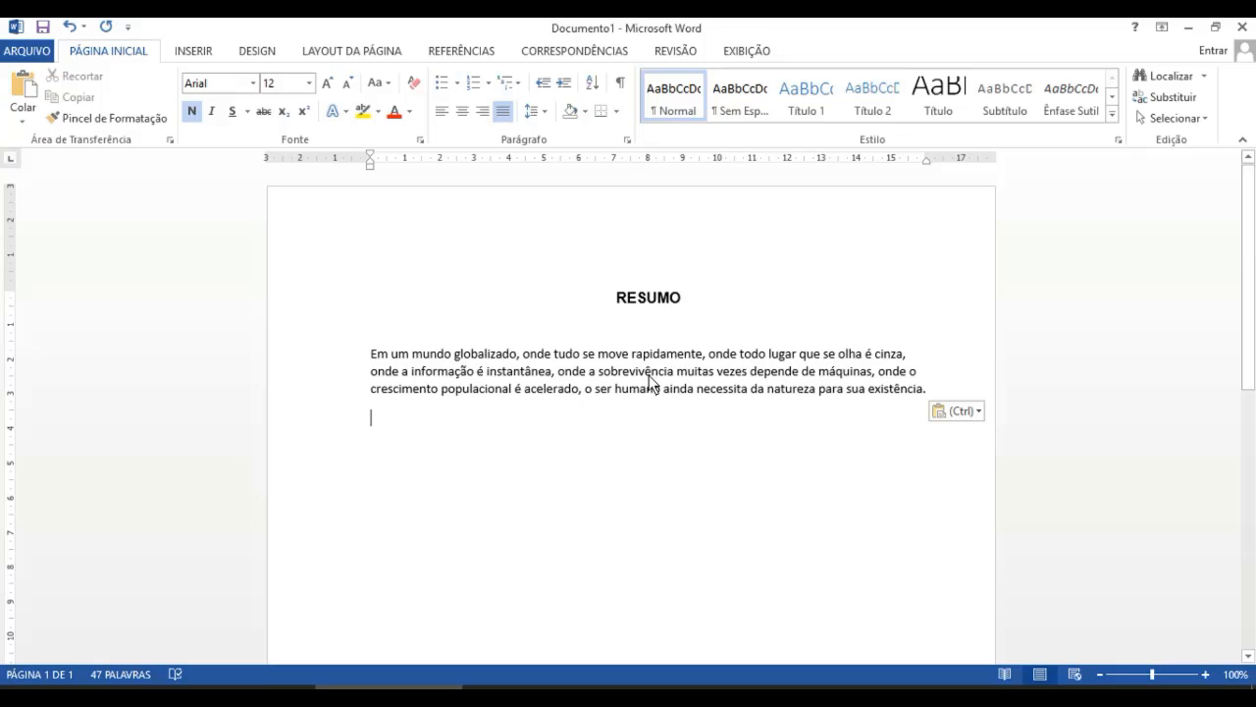
{"action": "left_click", "coordinate": [717, 390]}
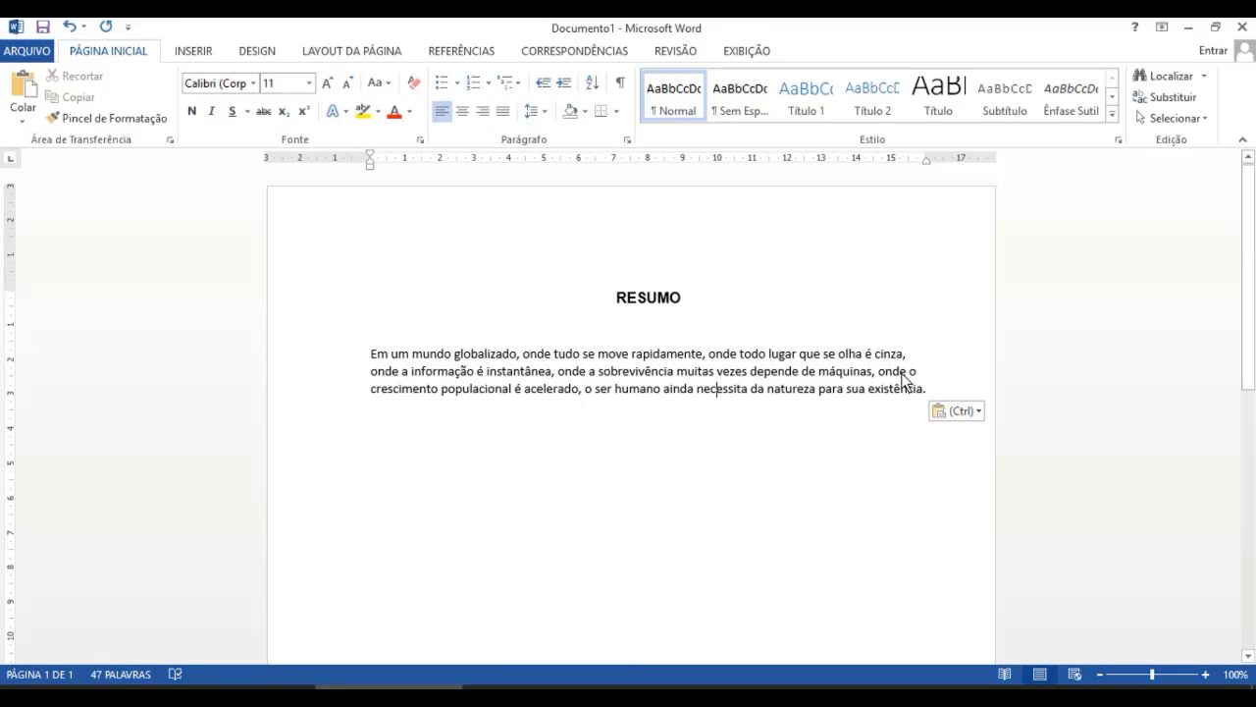
{"action": "left_click_drag", "start_coordinate": [900, 390], "coordinate": [370, 356]}
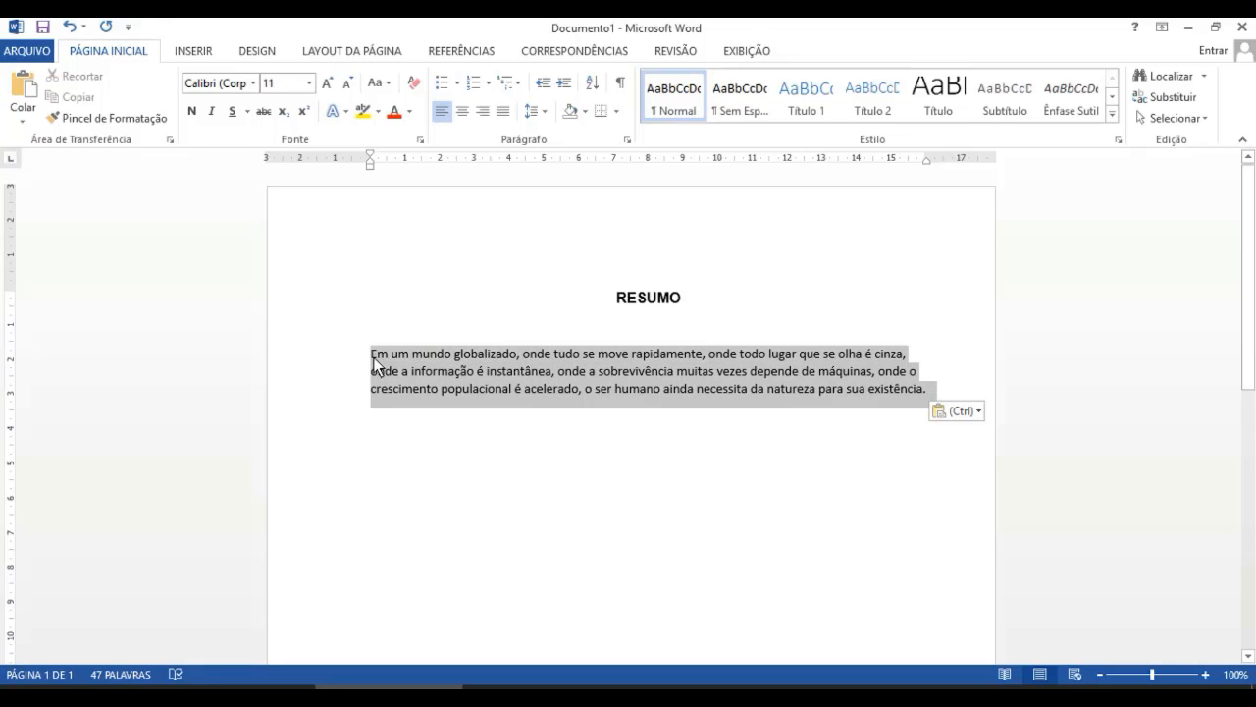
{"action": "left_click", "coordinate": [255, 89]}
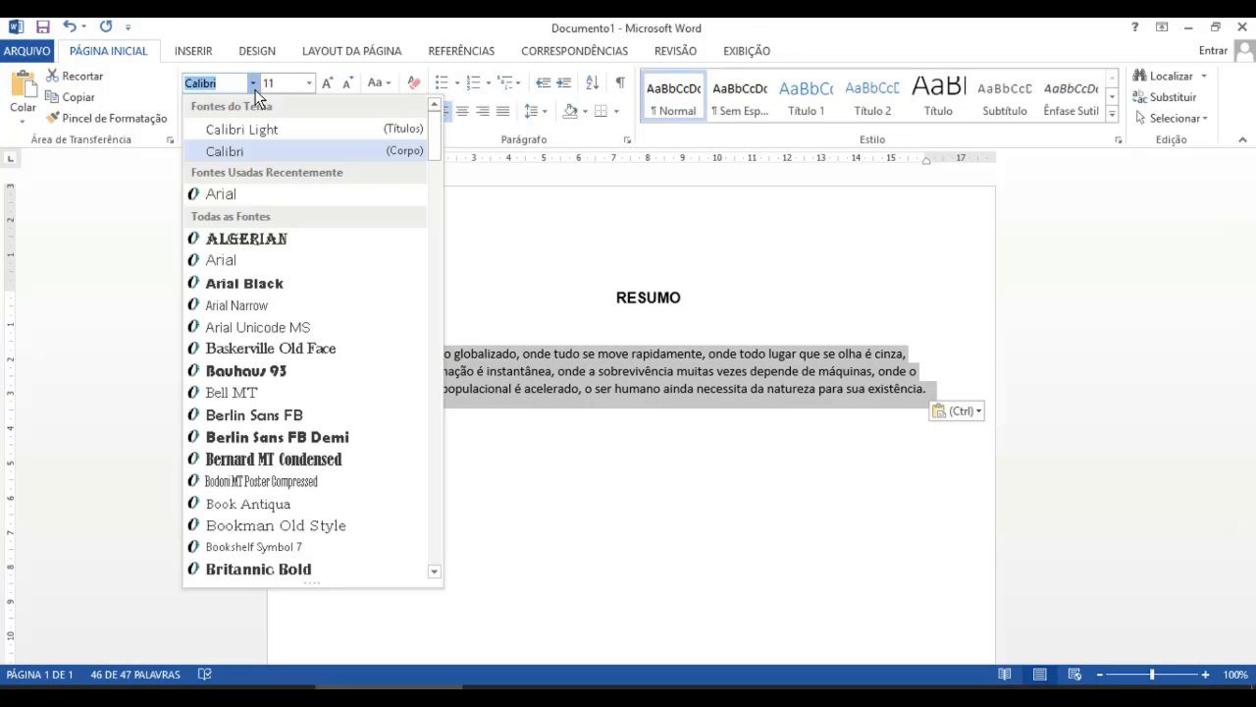
{"action": "left_click", "coordinate": [231, 191]}
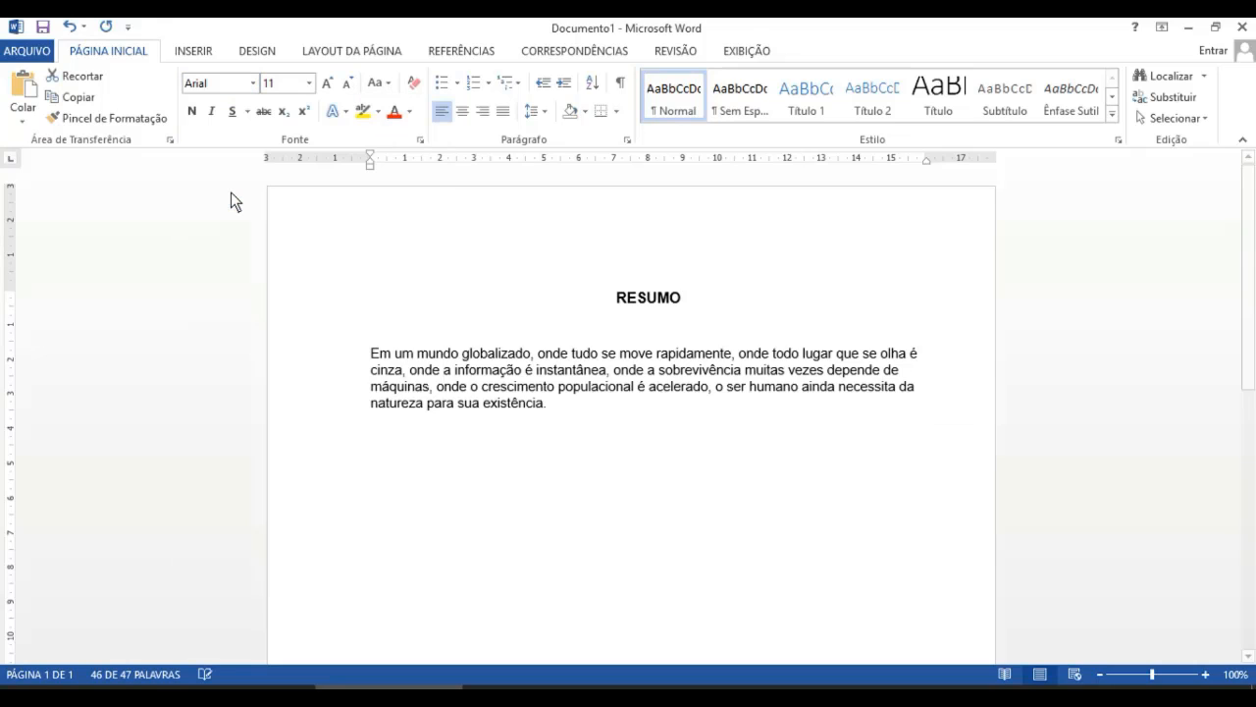
{"action": "left_click", "coordinate": [309, 83]}
{"action": "left_click", "coordinate": [283, 174]}
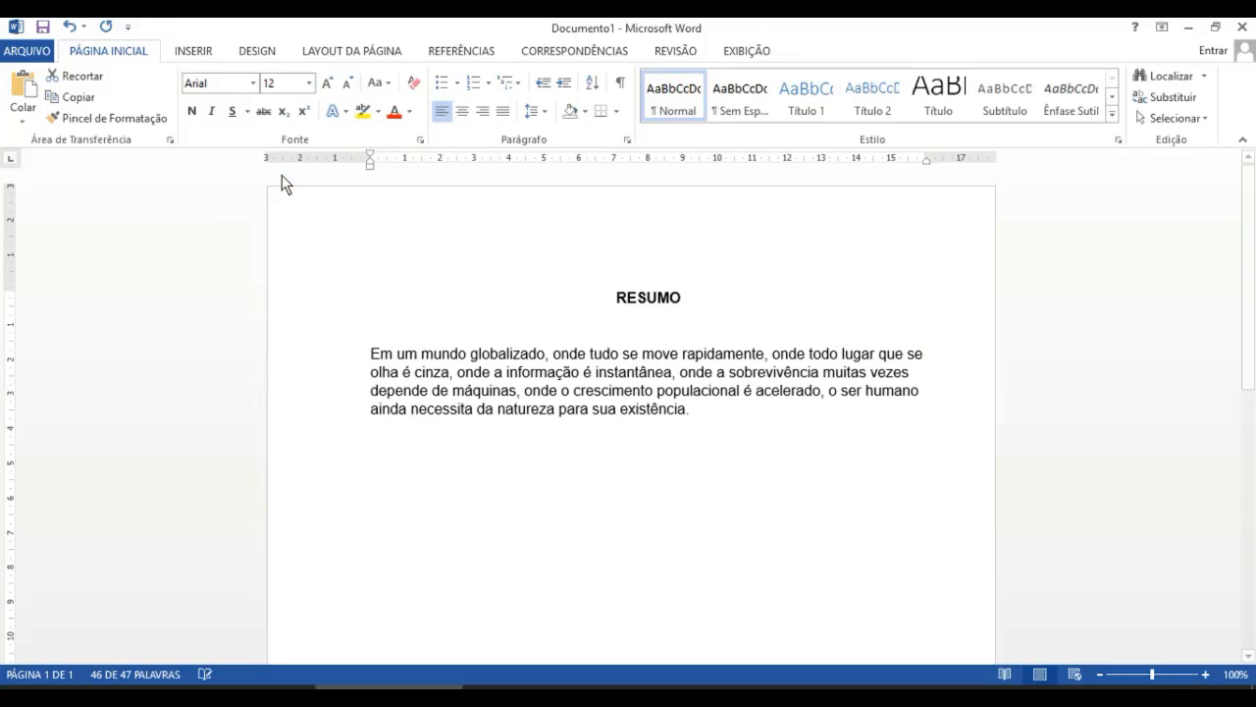
{"action": "left_click", "coordinate": [508, 115]}
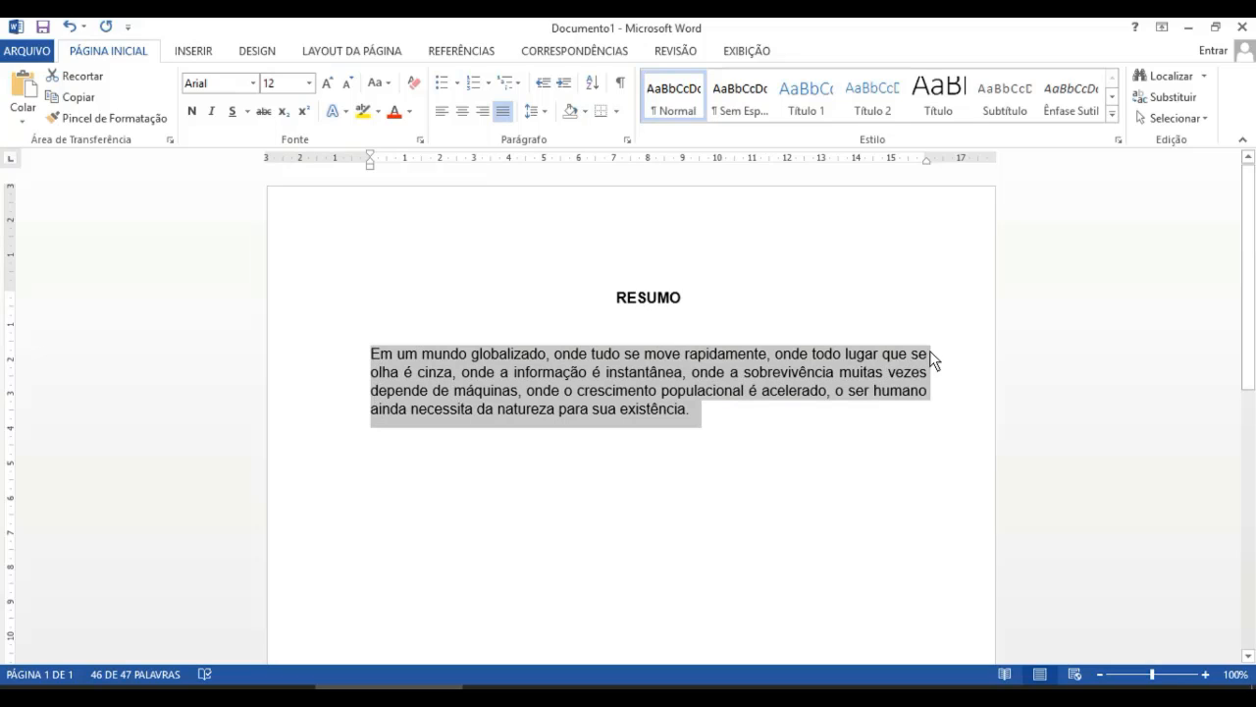
{"action": "left_click", "coordinate": [707, 414]}
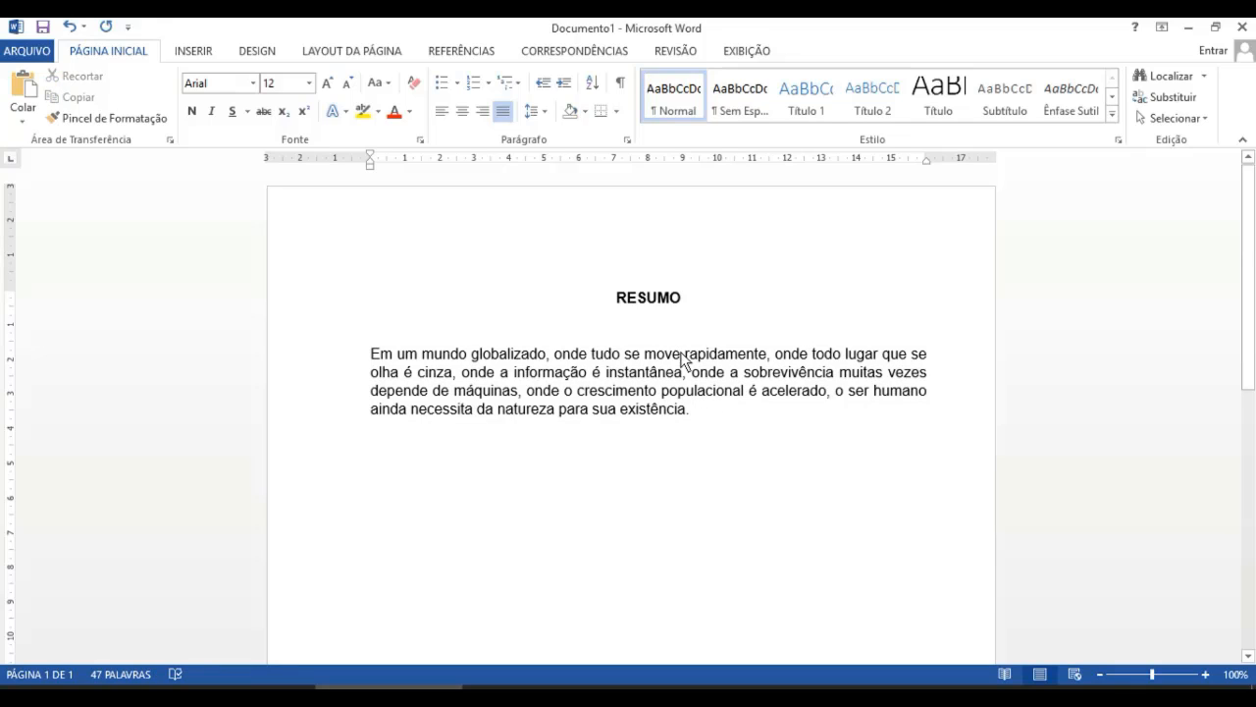
{"action": "mouse_move", "coordinate": [696, 409]}
{"action": "left_mouse_down"}
{"action": "mouse_move", "coordinate": [734, 389]}
{"action": "mouse_move", "coordinate": [500, 385]}
{"action": "mouse_move", "coordinate": [371, 355]}
{"action": "mouse_move", "coordinate": [681, 408]}
{"action": "left_mouse_up"}
{"action": "left_click", "coordinate": [697, 408]}
{"action": "key", "text": "Return"}
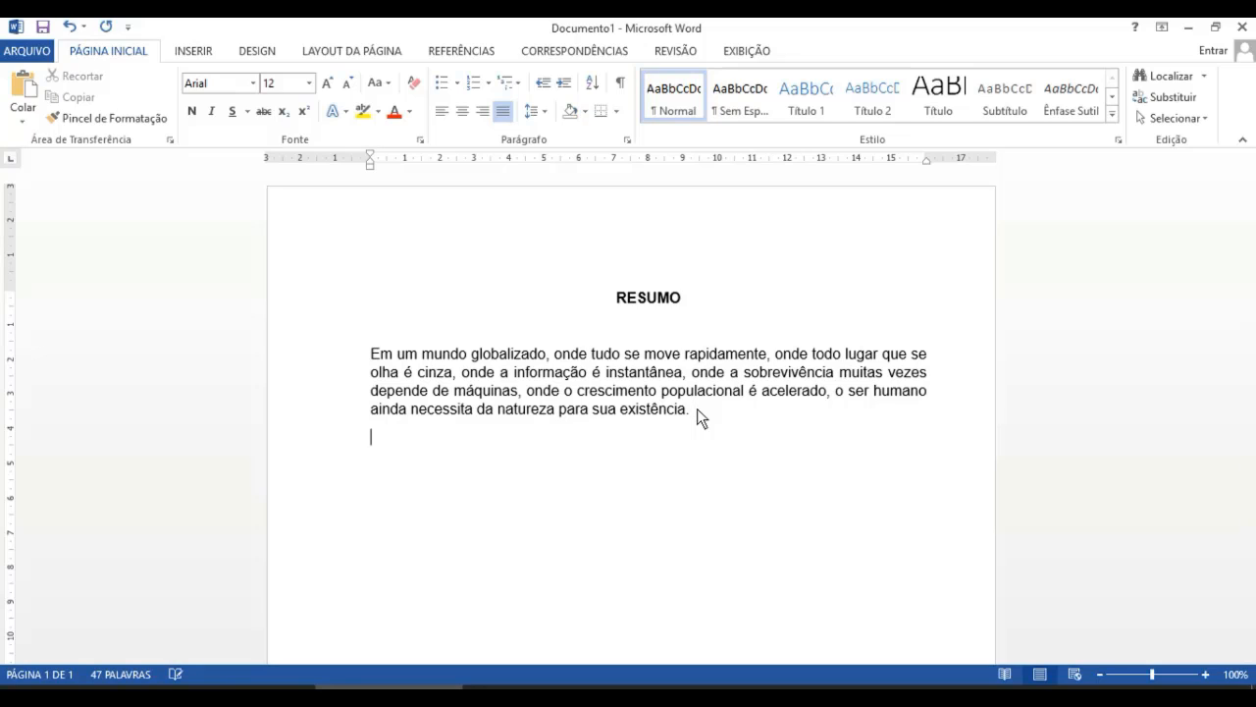
{"action": "key", "text": "ctrl+e"}
{"action": "key", "text": "ctrl+n"}
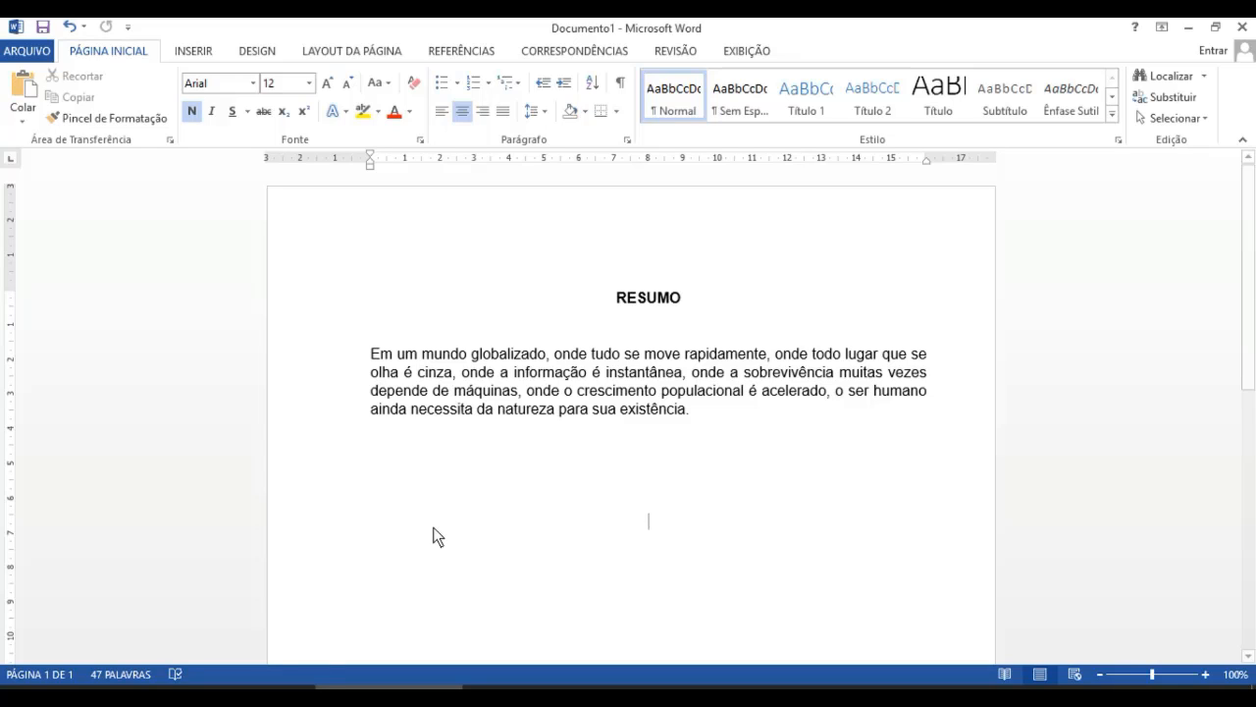
- Add a line 'Palavras-chave: Sustentabilidade;' two lines below the abstract paragraph
{"action": "left_click", "coordinate": [705, 416]}
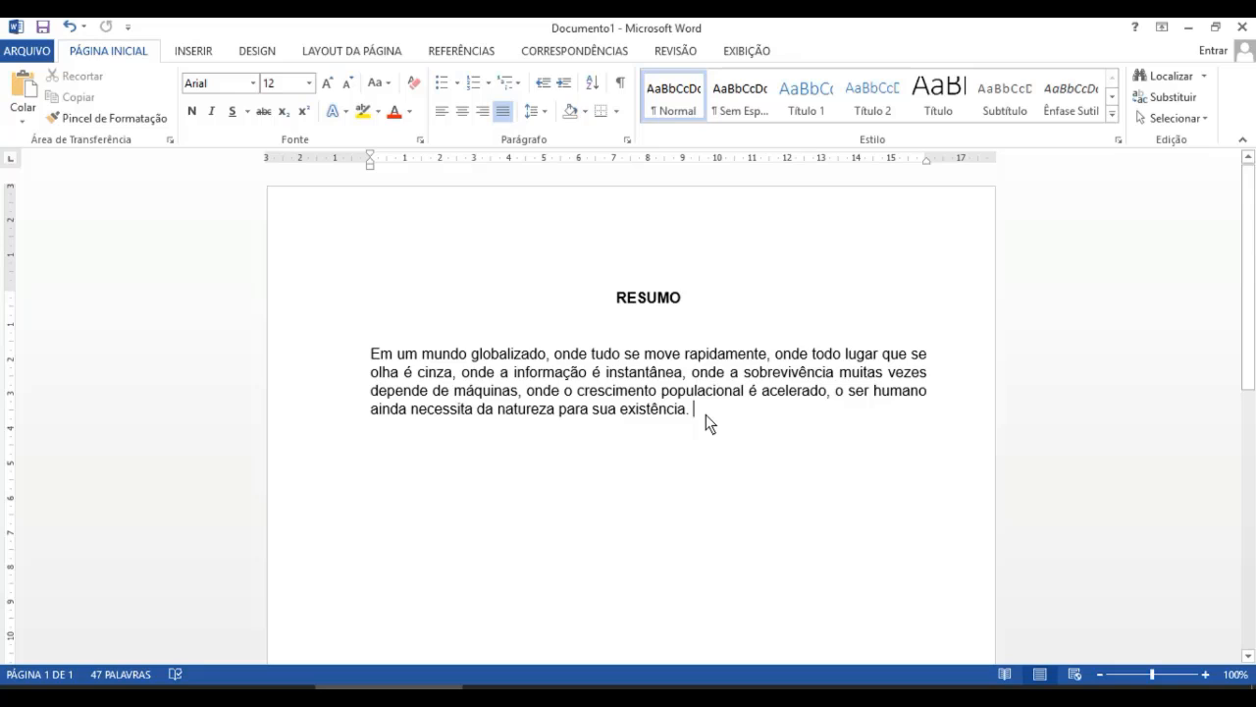
{"action": "key", "text": "Return"}
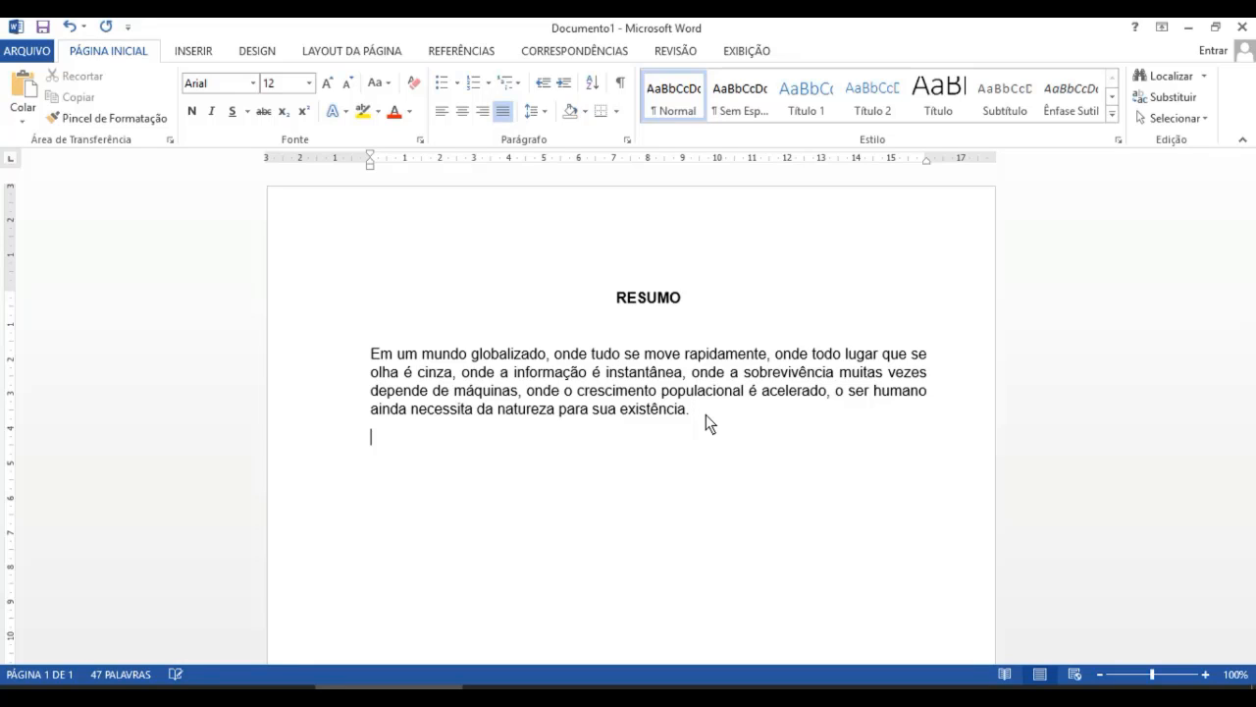
{"action": "key", "text": "Return"}
{"action": "type", "text": "Palavras-cha"}
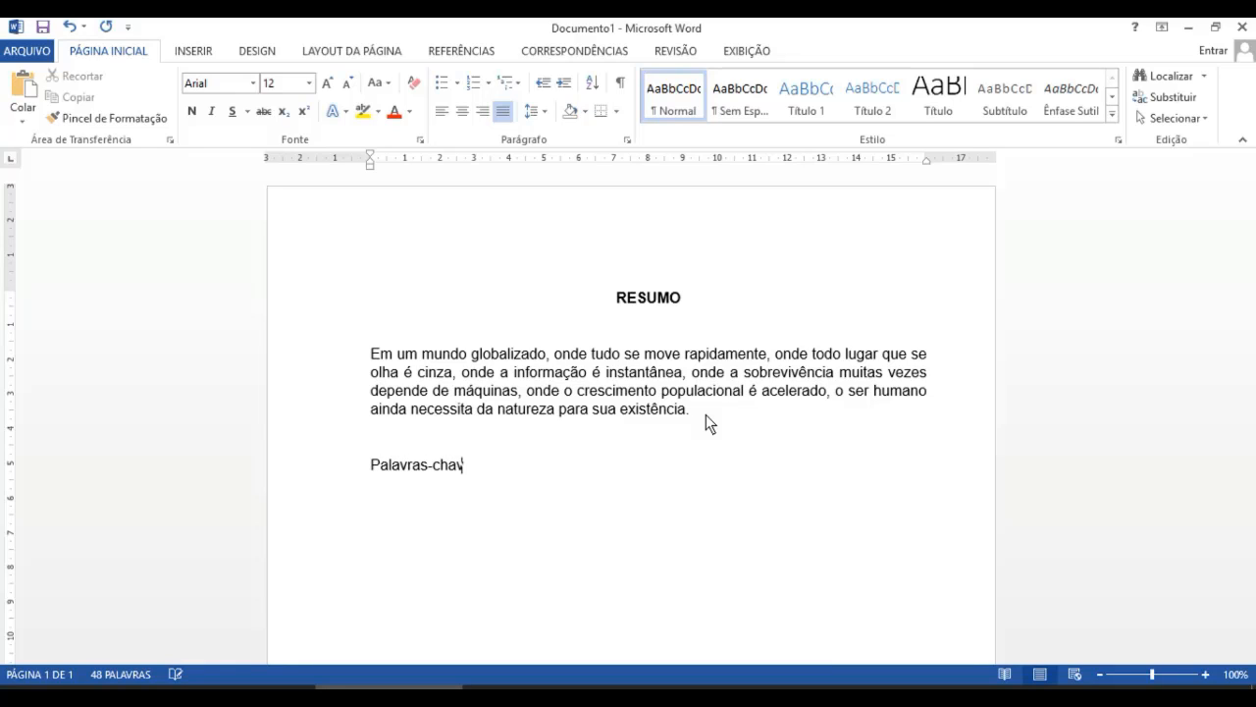
{"action": "type", "text": "ve:"}
{"action": "type", "text": "Sustentabilidade;"}
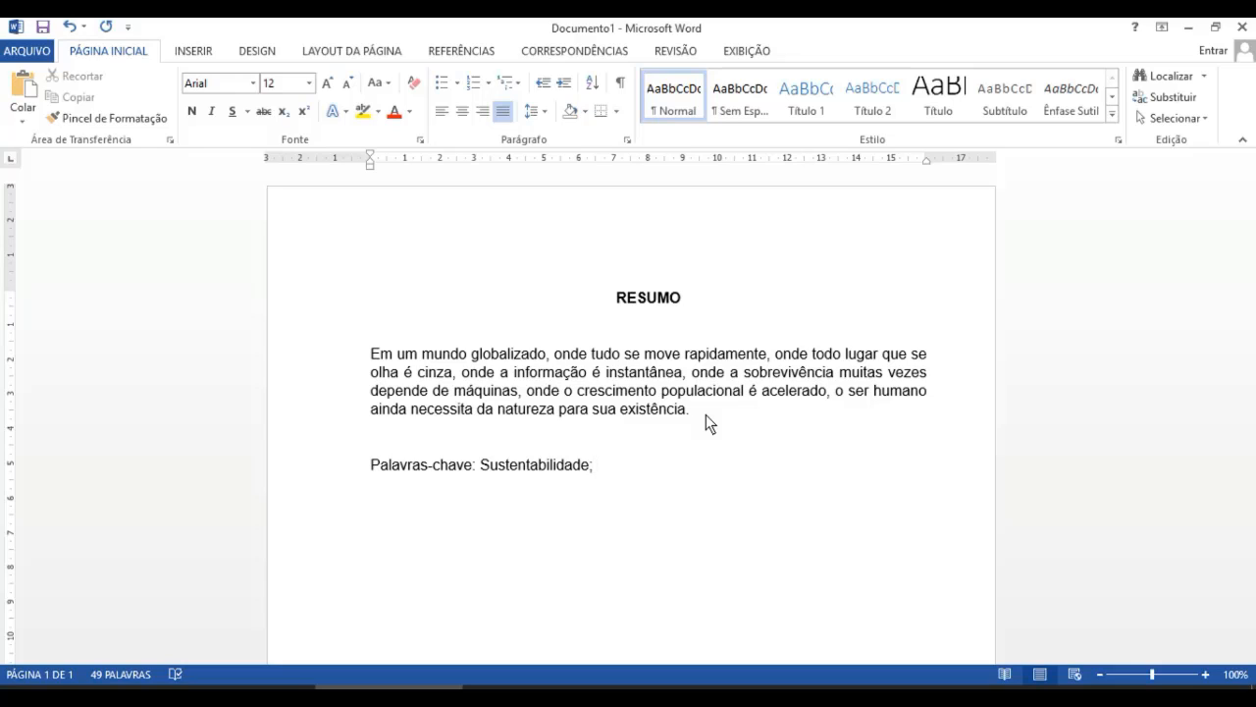
{"action": "type", "text": " Meio Ambiente; "}
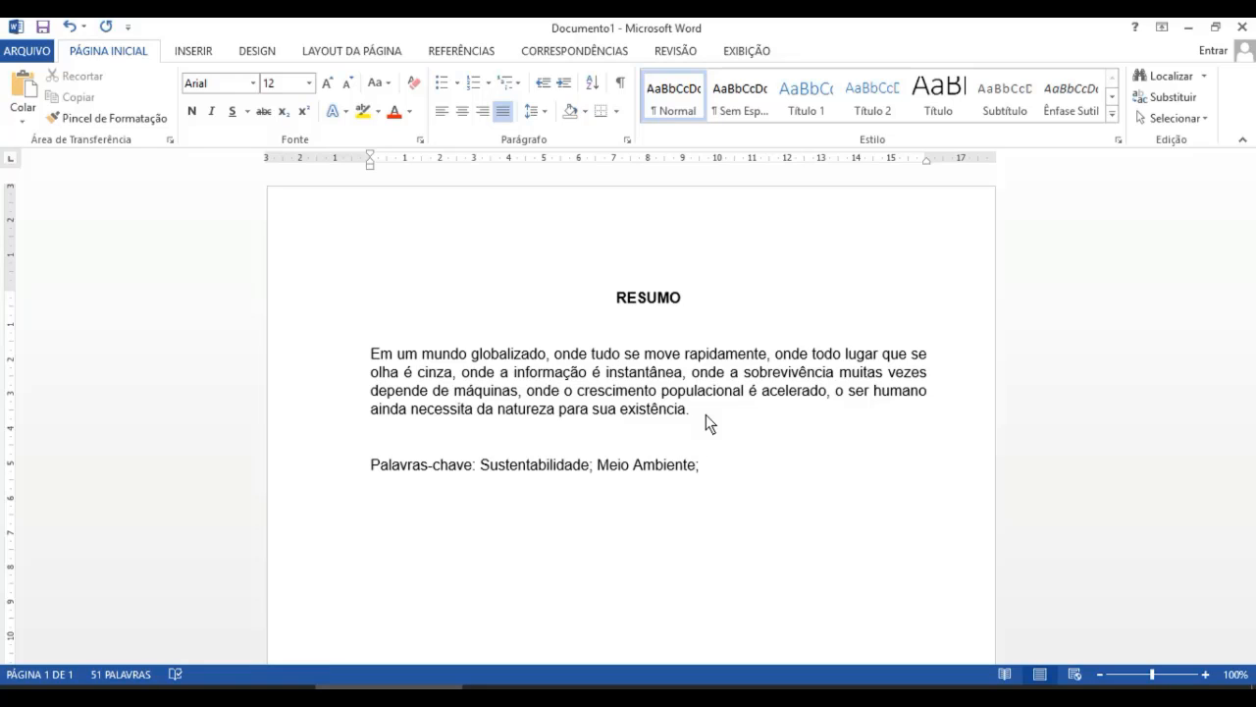
{"action": "type", "text": "Edu"}
{"action": "type", "text": "cação "}
{"action": "type", "text": "Ambien"}
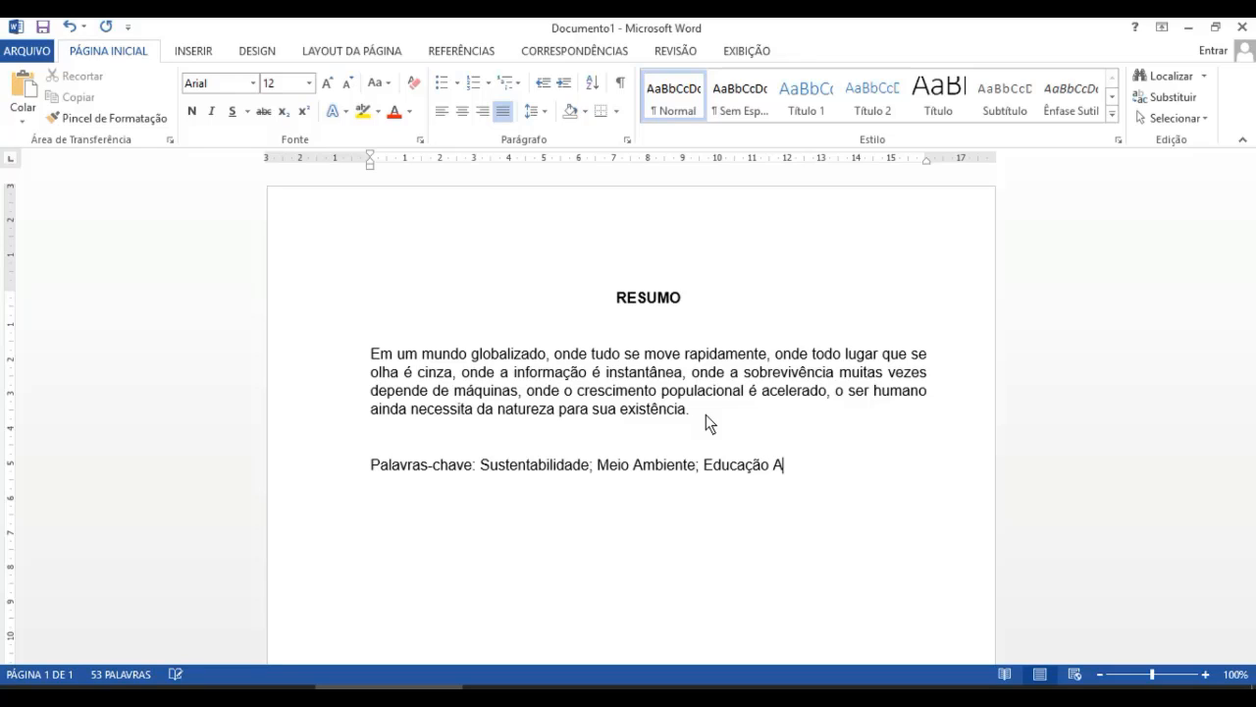
{"action": "type", "text": "tal."}
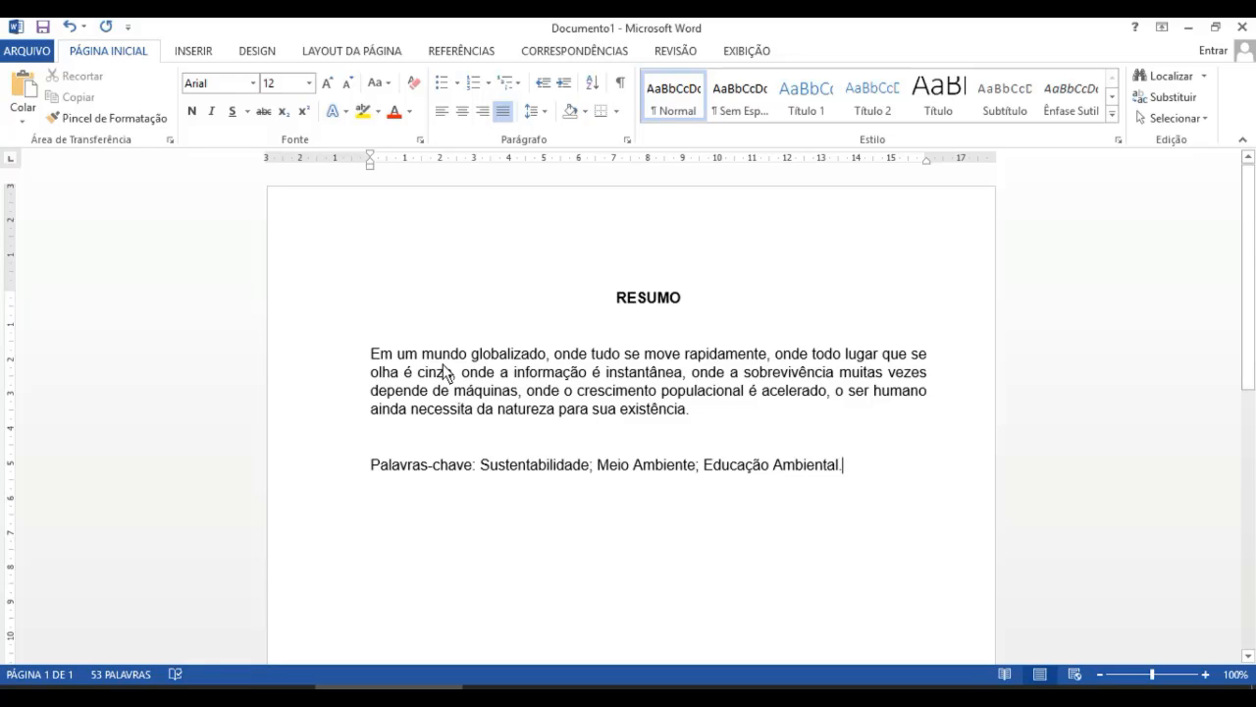
- Make the 'Palavras-chave:' label bold
{"action": "left_click", "coordinate": [479, 464]}
{"action": "left_click", "coordinate": [478, 464]}
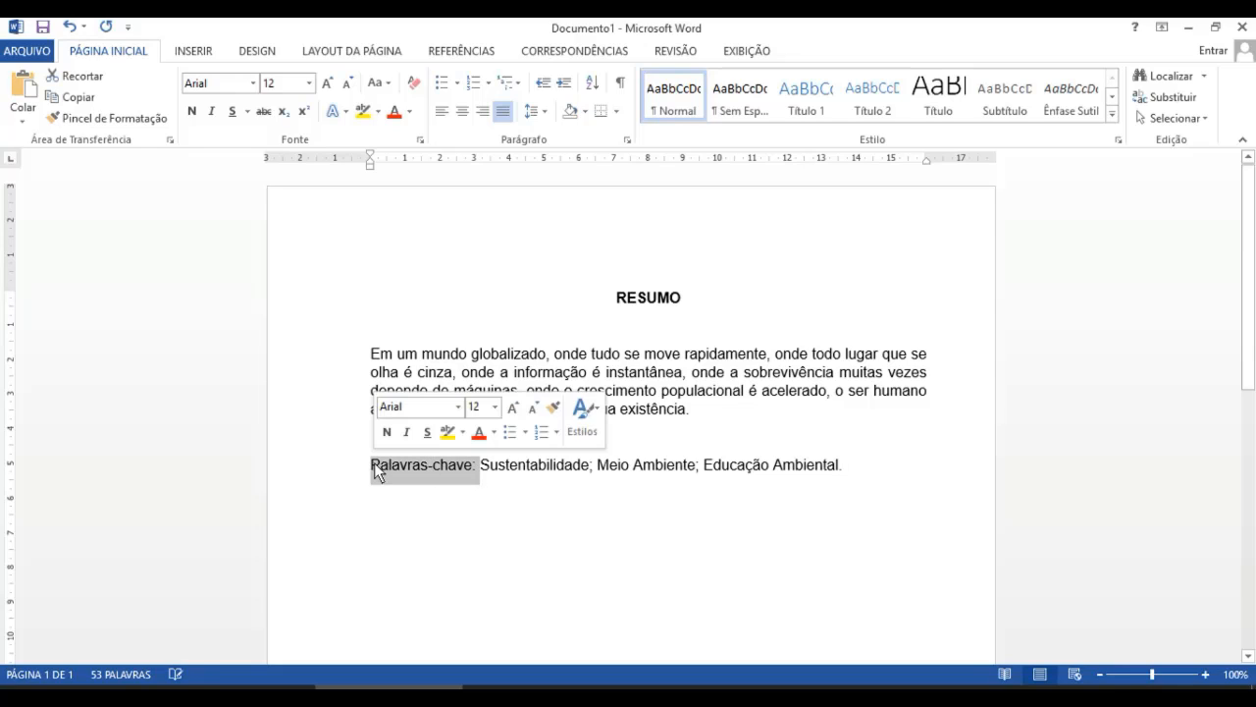
{"action": "left_click", "coordinate": [194, 116]}
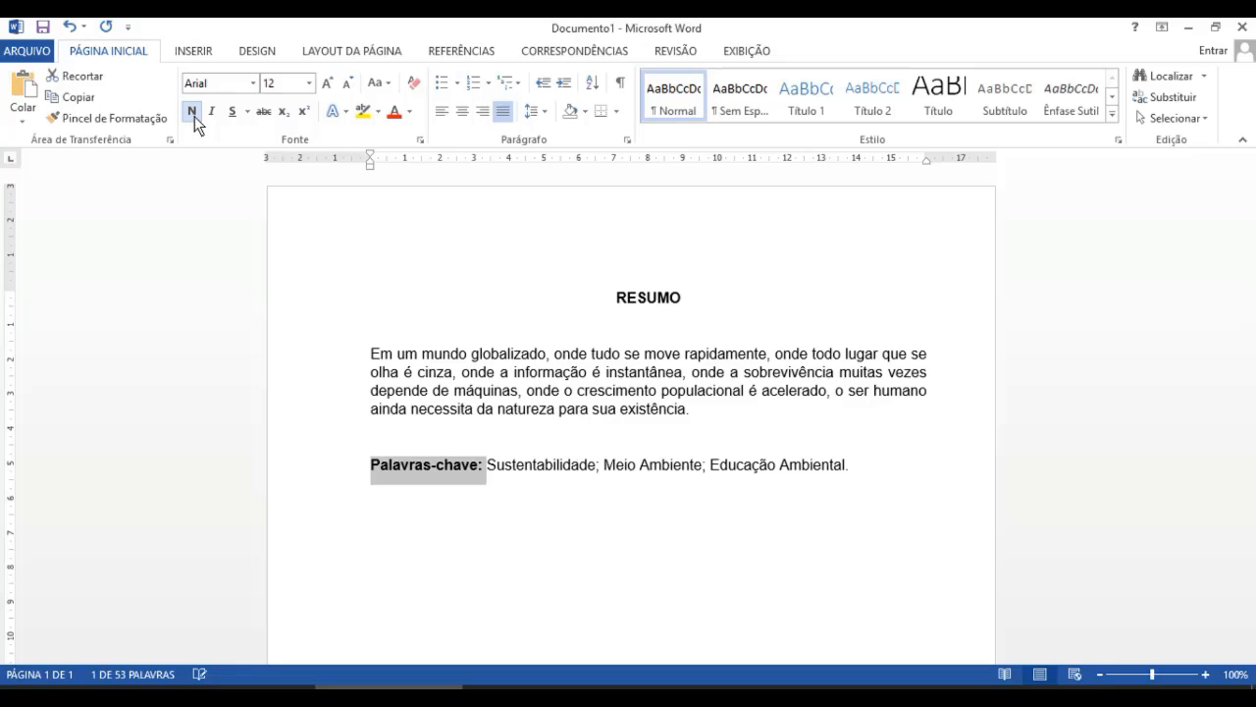
{"action": "left_click", "coordinate": [873, 467]}
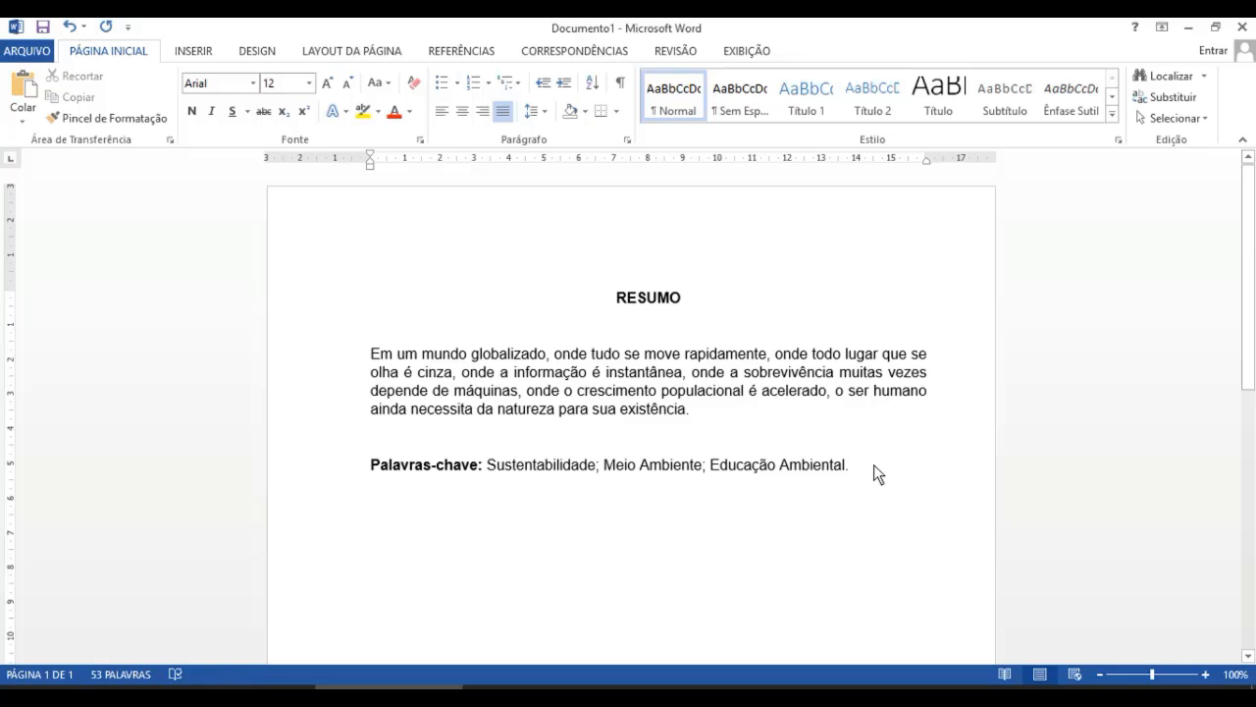
- Insert a page break and add a Sumário Manual table of contents on the new page
{"action": "key", "text": "ctrl+Return"}
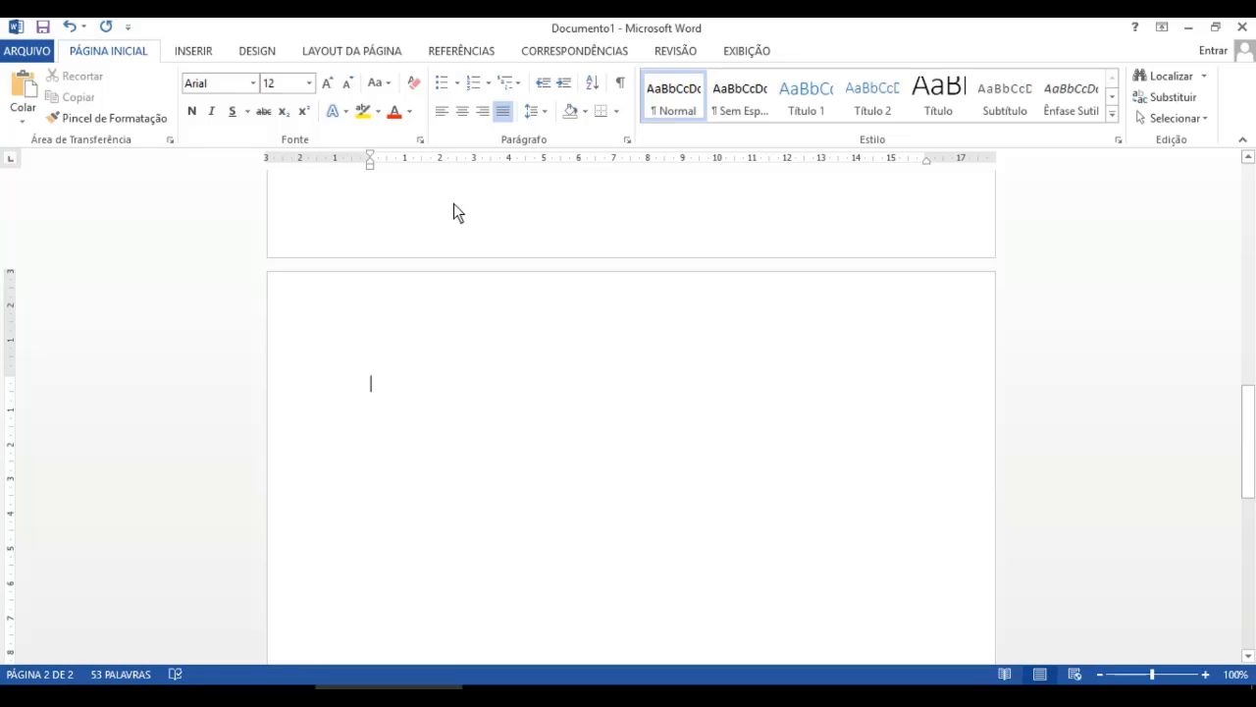
{"action": "left_click", "coordinate": [459, 50]}
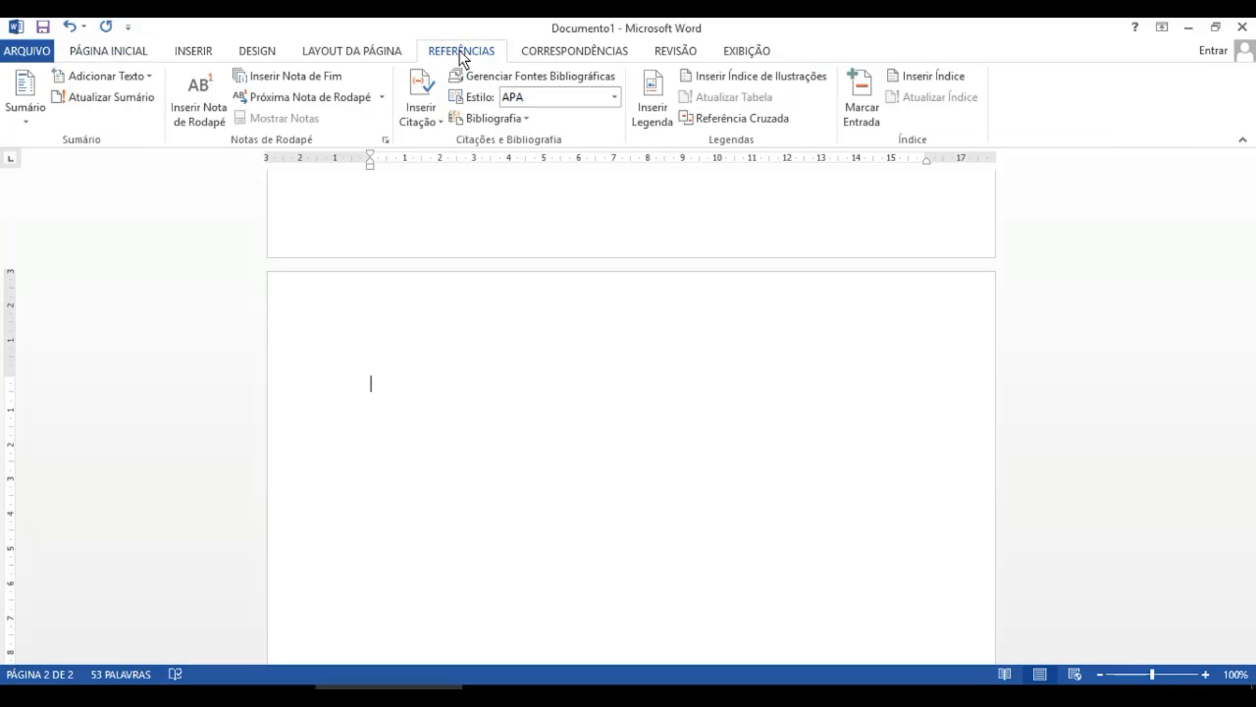
{"action": "left_click", "coordinate": [27, 126]}
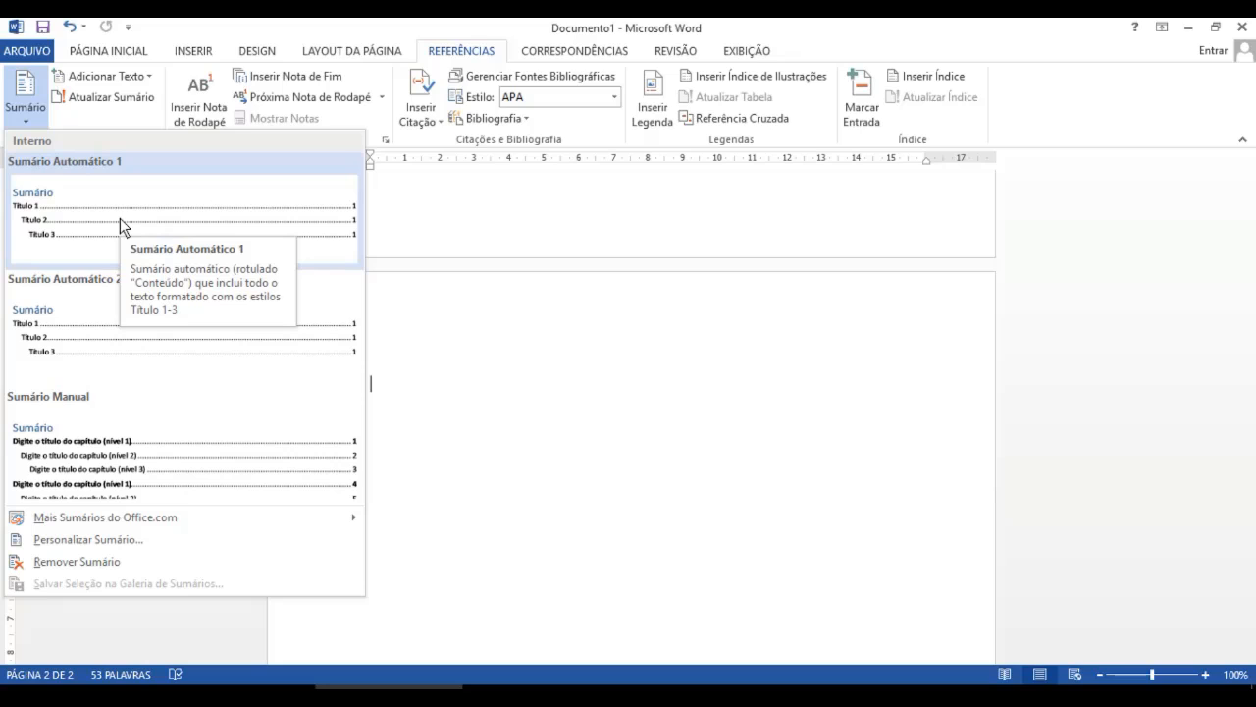
{"action": "left_click", "coordinate": [113, 428]}
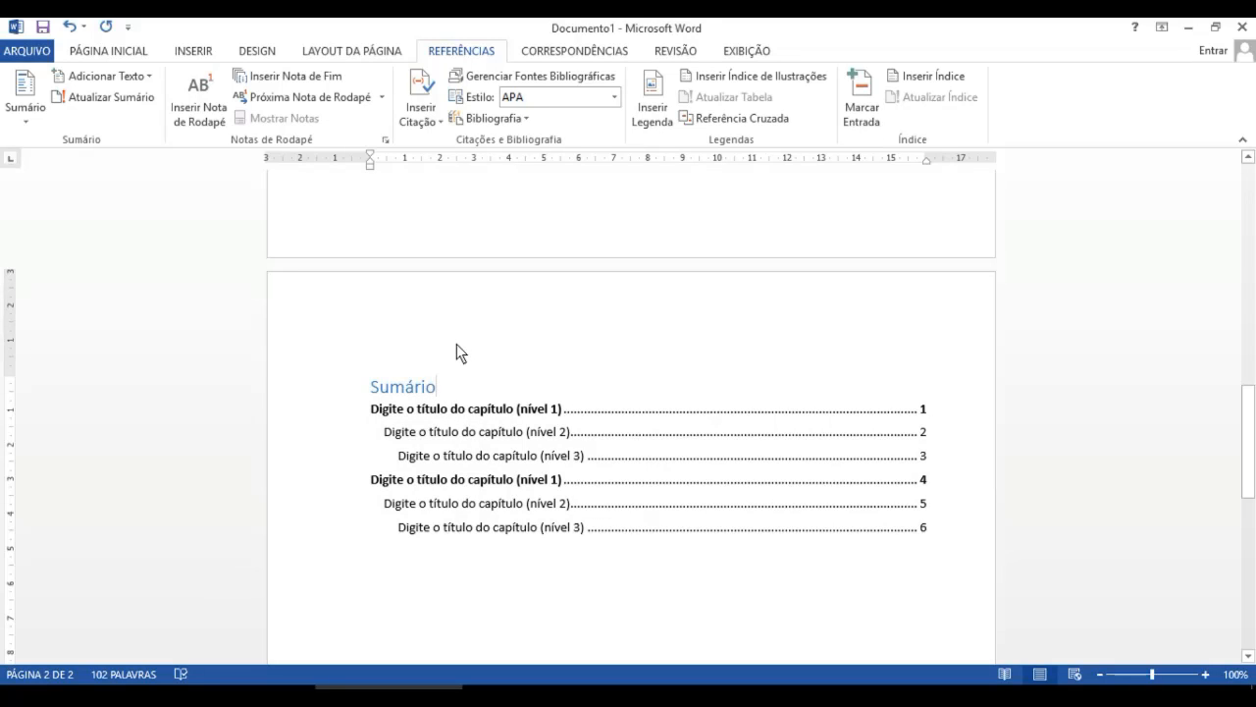
- Undo the insertion of the manual table of contents
{"action": "left_click", "coordinate": [457, 343]}
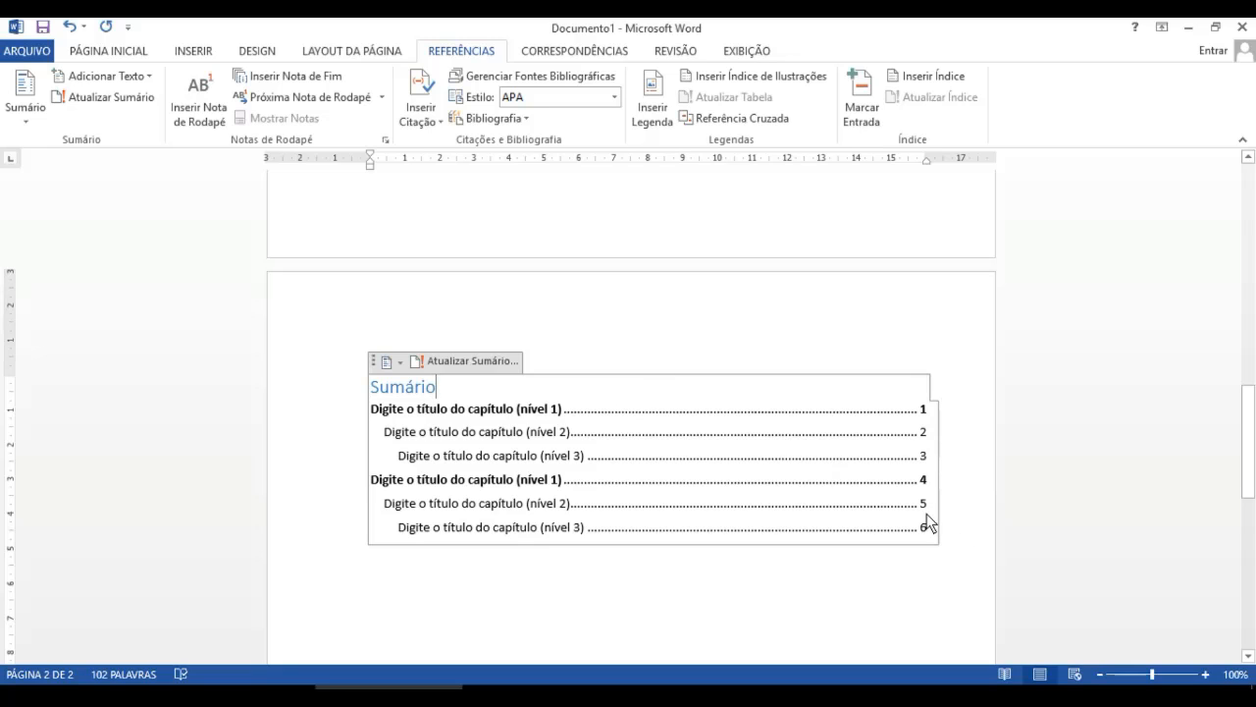
{"action": "left_click_drag", "start_coordinate": [946, 518], "coordinate": [420, 386]}
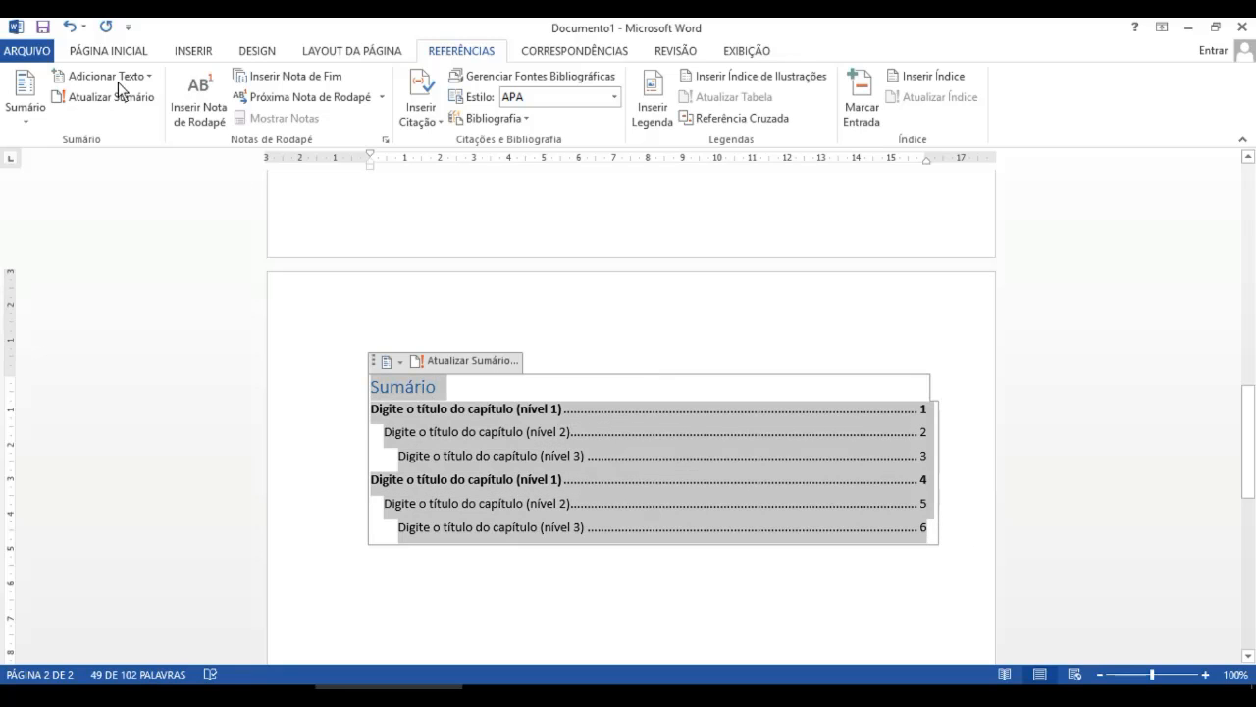
{"action": "left_click", "coordinate": [69, 27]}
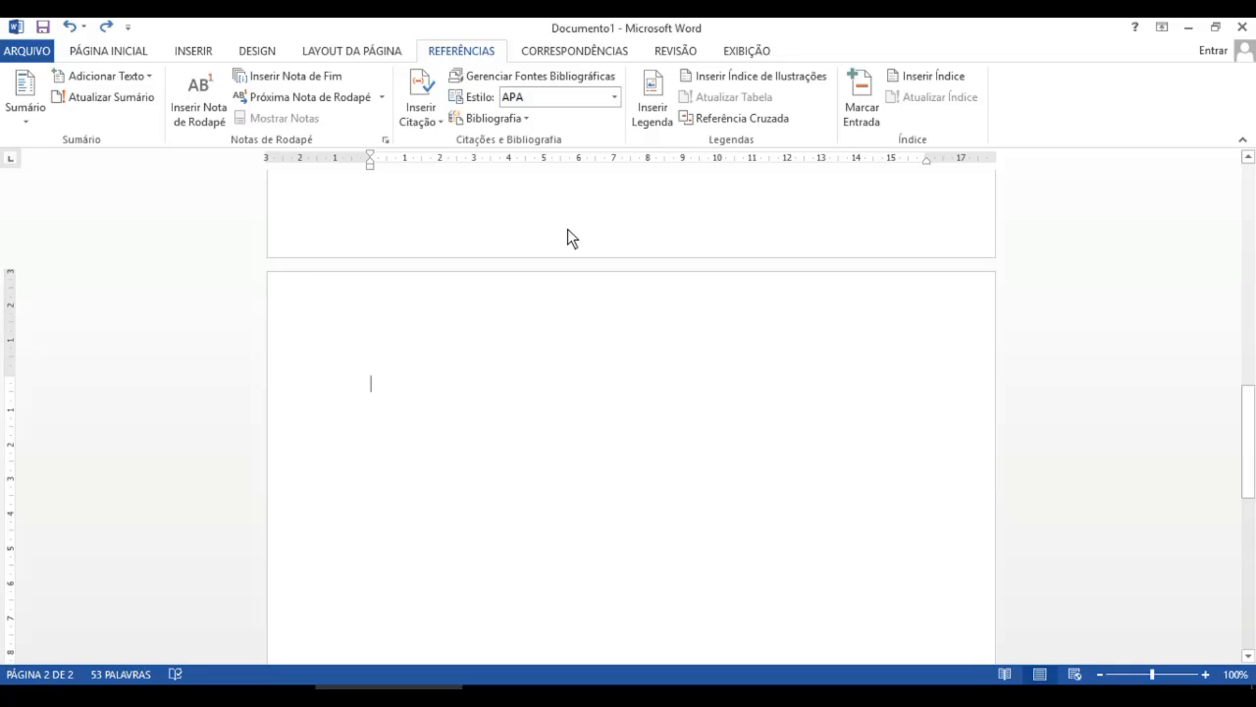
- Type a centered heading 'SUMÁRIO' at the top of the new page
{"action": "left_click", "coordinate": [149, 45]}
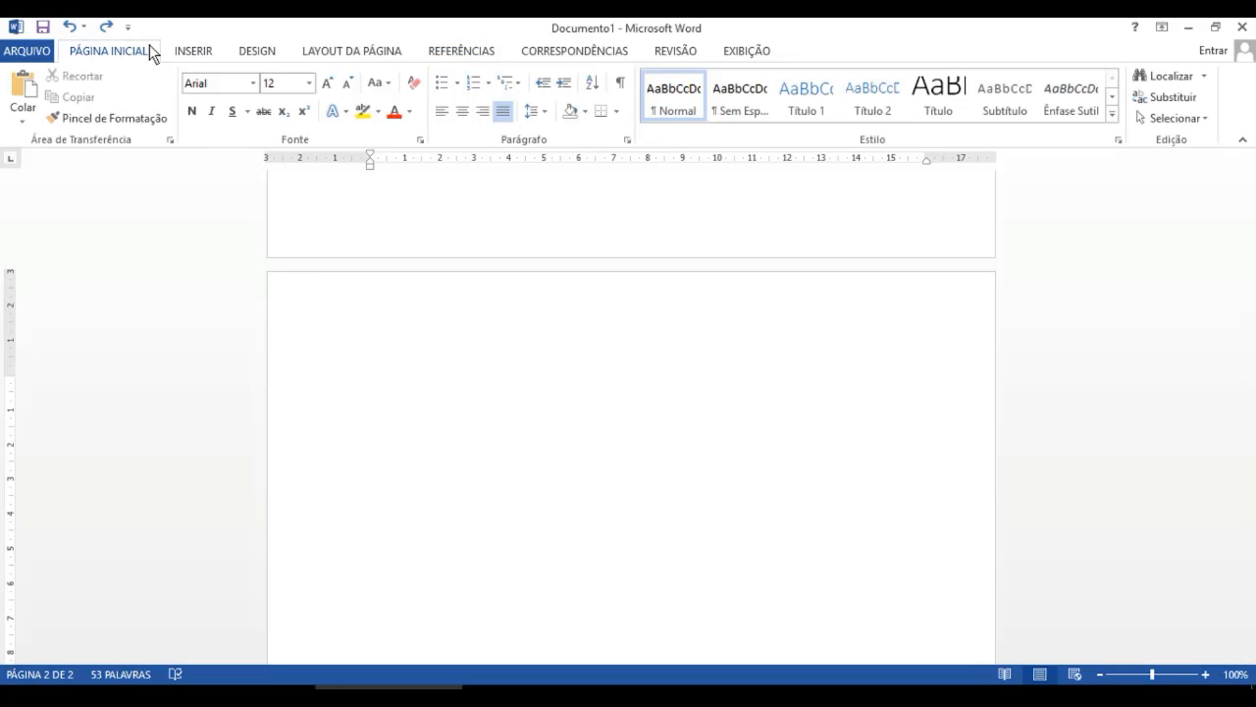
{"action": "left_click", "coordinate": [466, 114]}
{"action": "type", "text": "SUMÁRIO"}
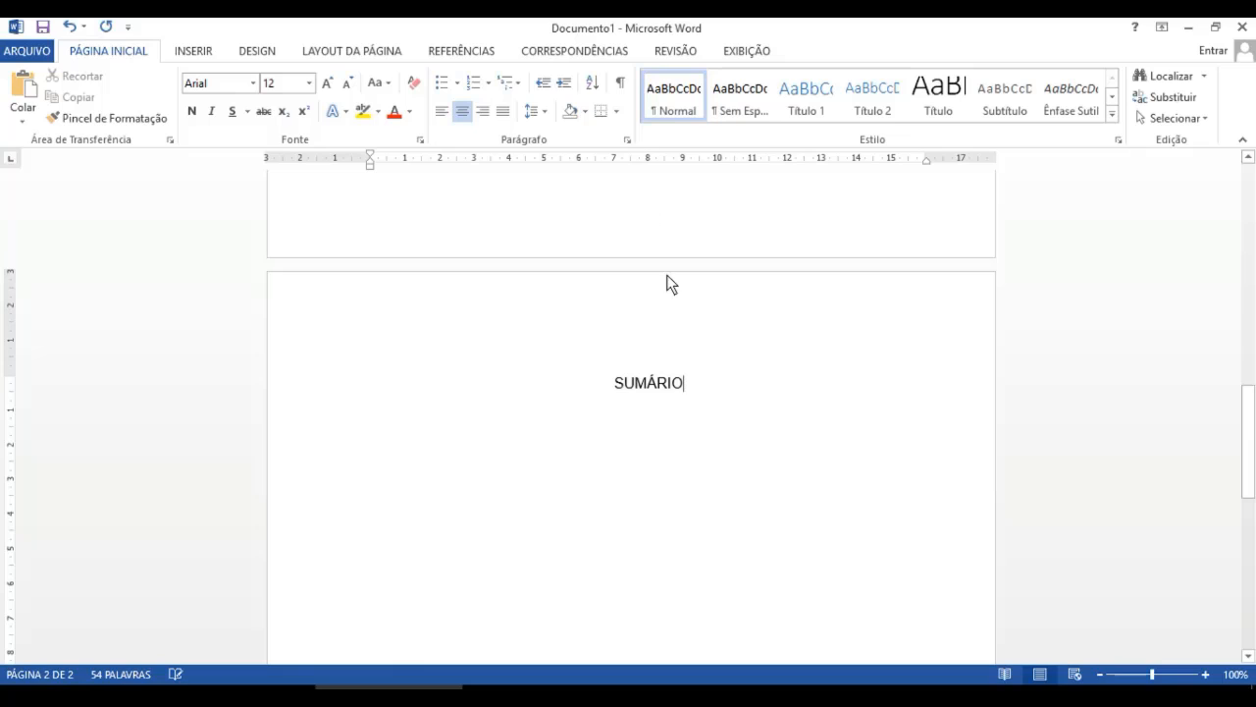
- Make the SUMÁRIO heading bold
{"action": "left_click_drag", "start_coordinate": [693, 384], "coordinate": [616, 385]}
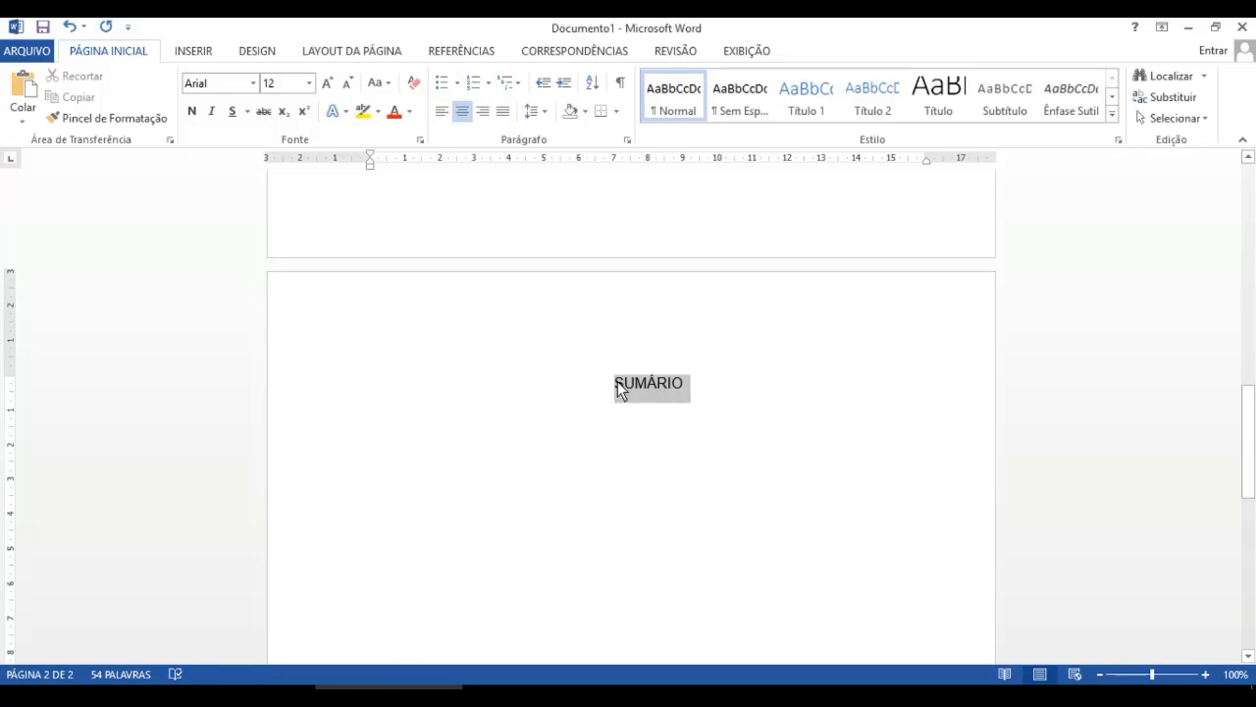
{"action": "left_click", "coordinate": [193, 111]}
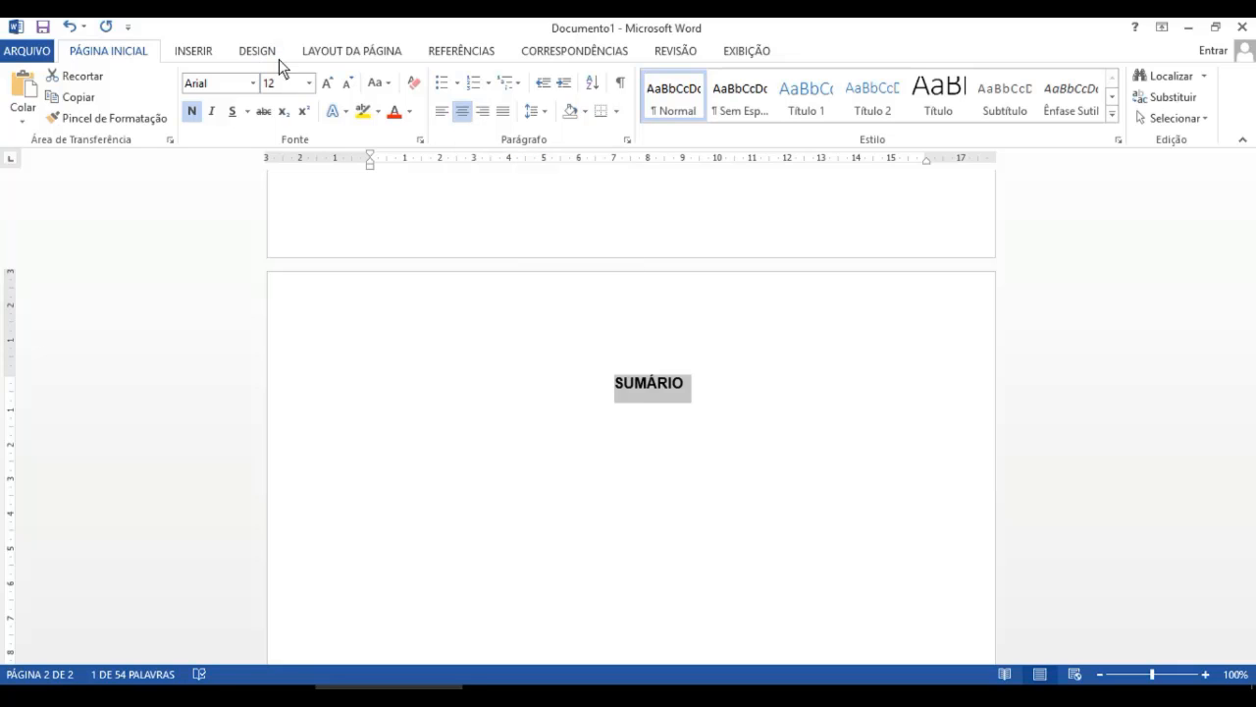
{"action": "left_click", "coordinate": [712, 386]}
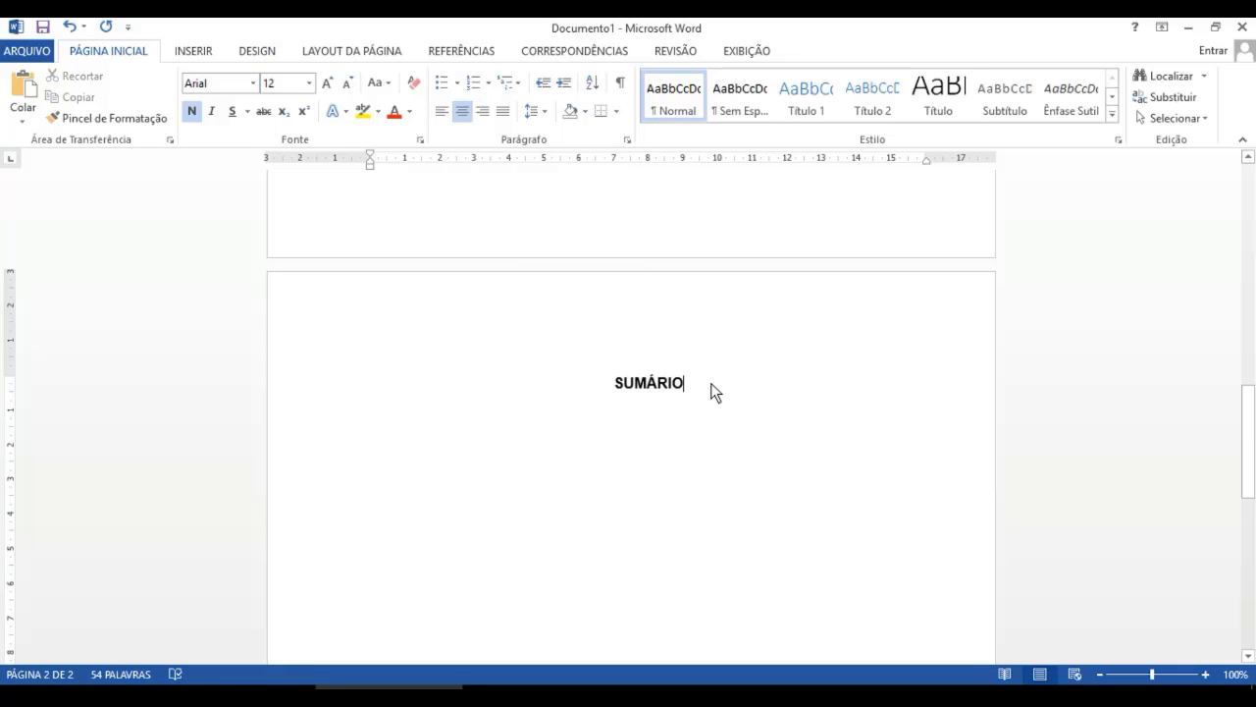
- Add two blank lines below the heading and insert a Sumário Manual table of contents
{"action": "key", "text": "Return"}
{"action": "key", "text": "Return"}
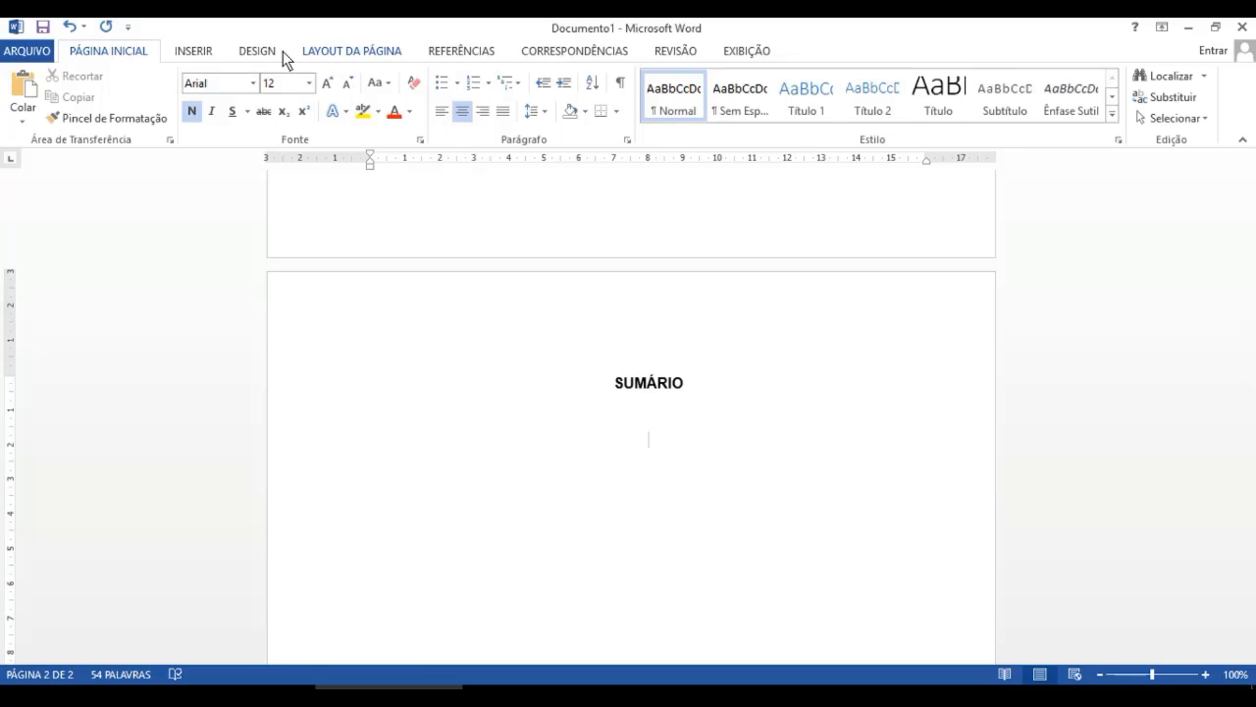
{"action": "left_click", "coordinate": [430, 51]}
{"action": "left_click", "coordinate": [33, 115]}
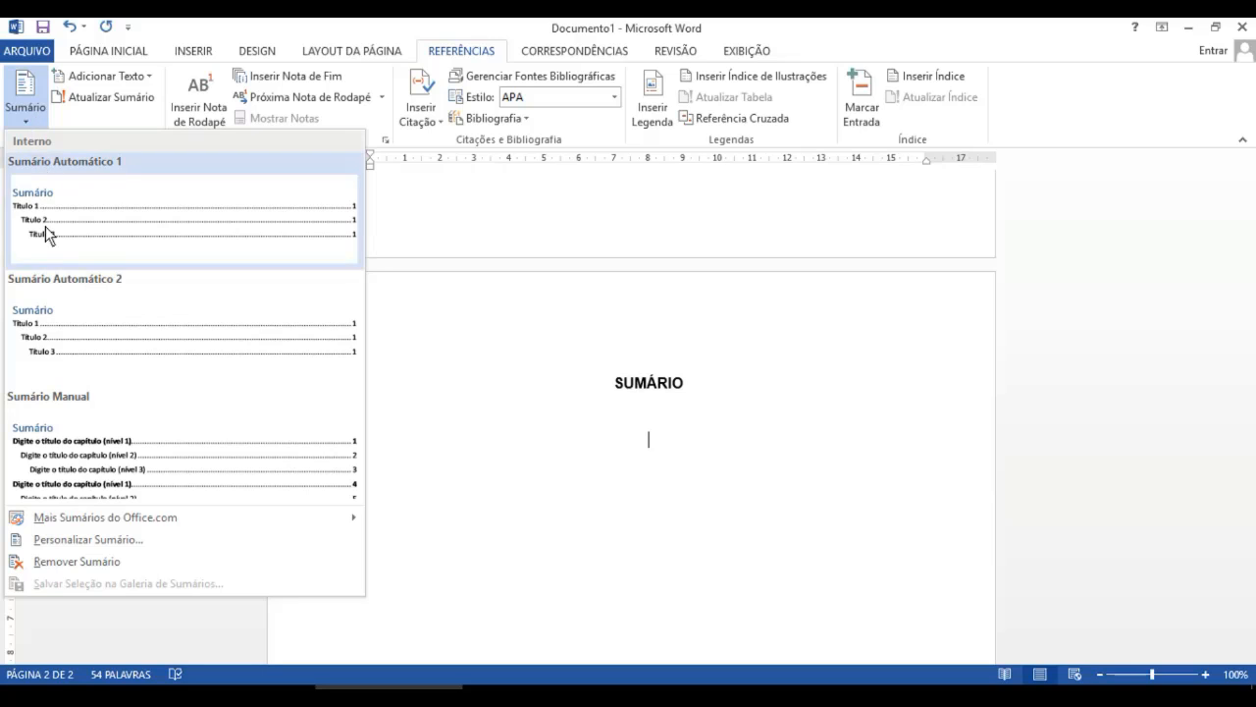
{"action": "left_click", "coordinate": [69, 461]}
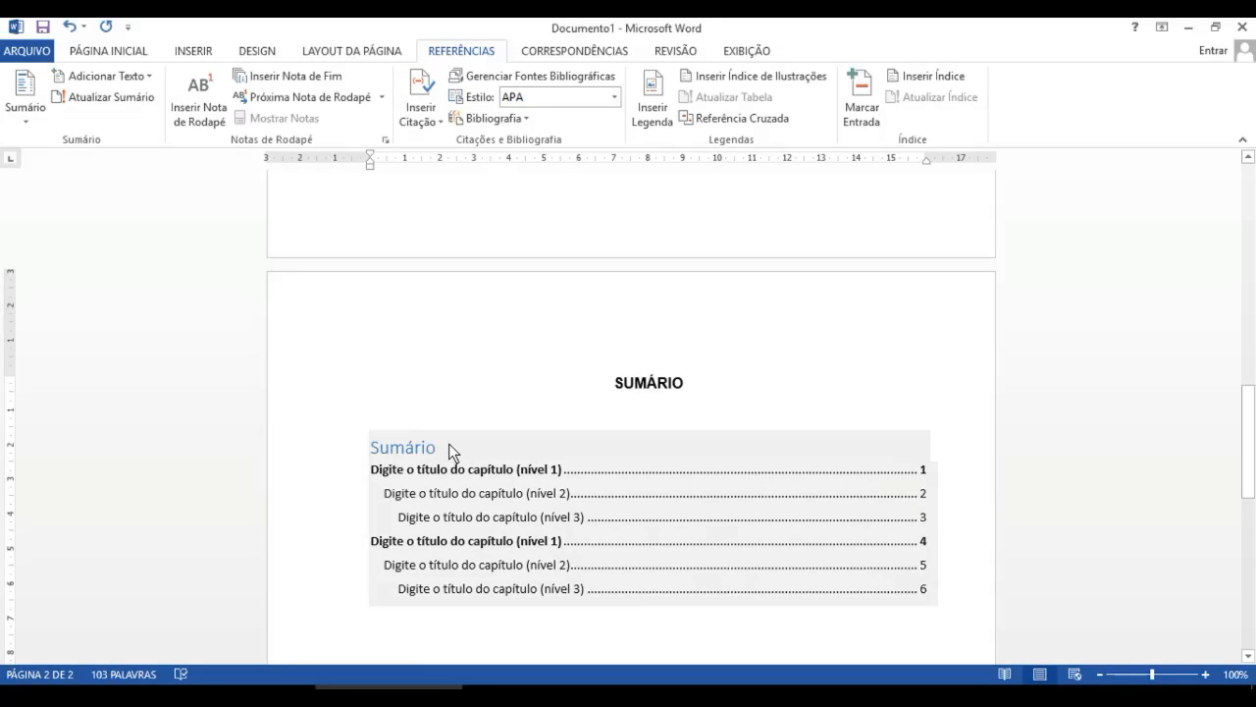
- Delete the built-in 'Sumário' title line from the table of contents and remove its empty line
{"action": "left_click_drag", "start_coordinate": [445, 452], "coordinate": [371, 456]}
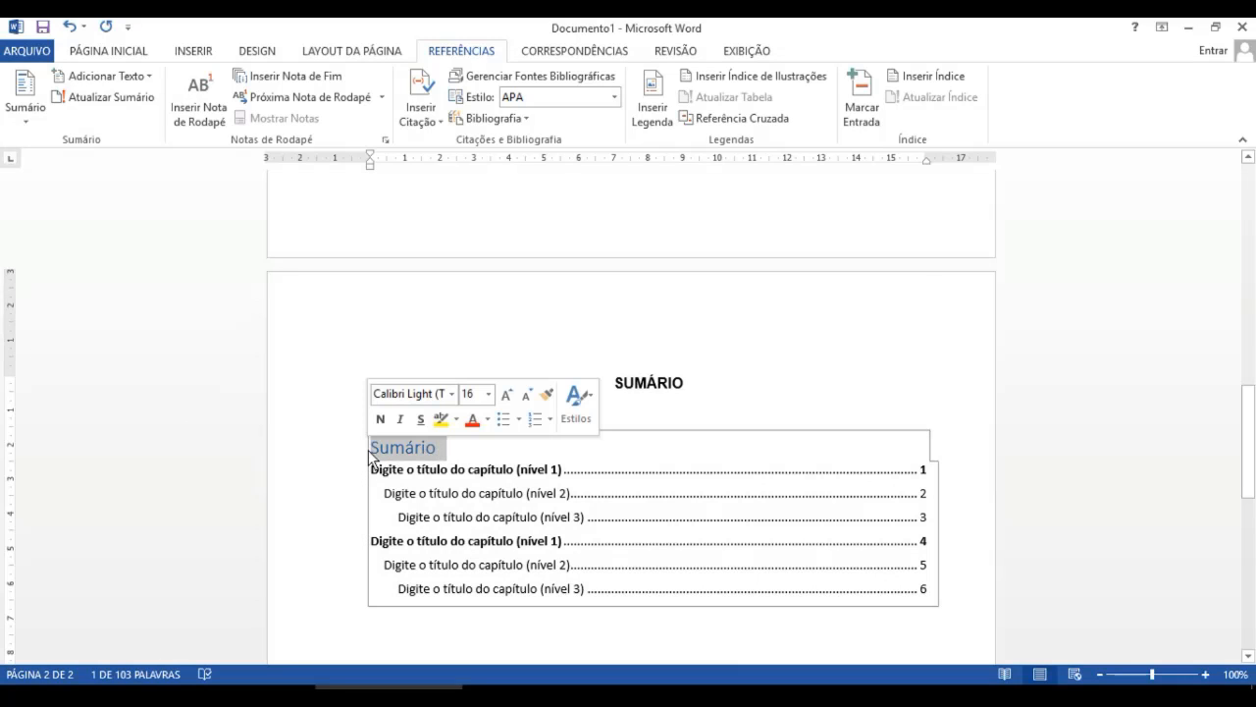
{"action": "key", "text": "Delete"}
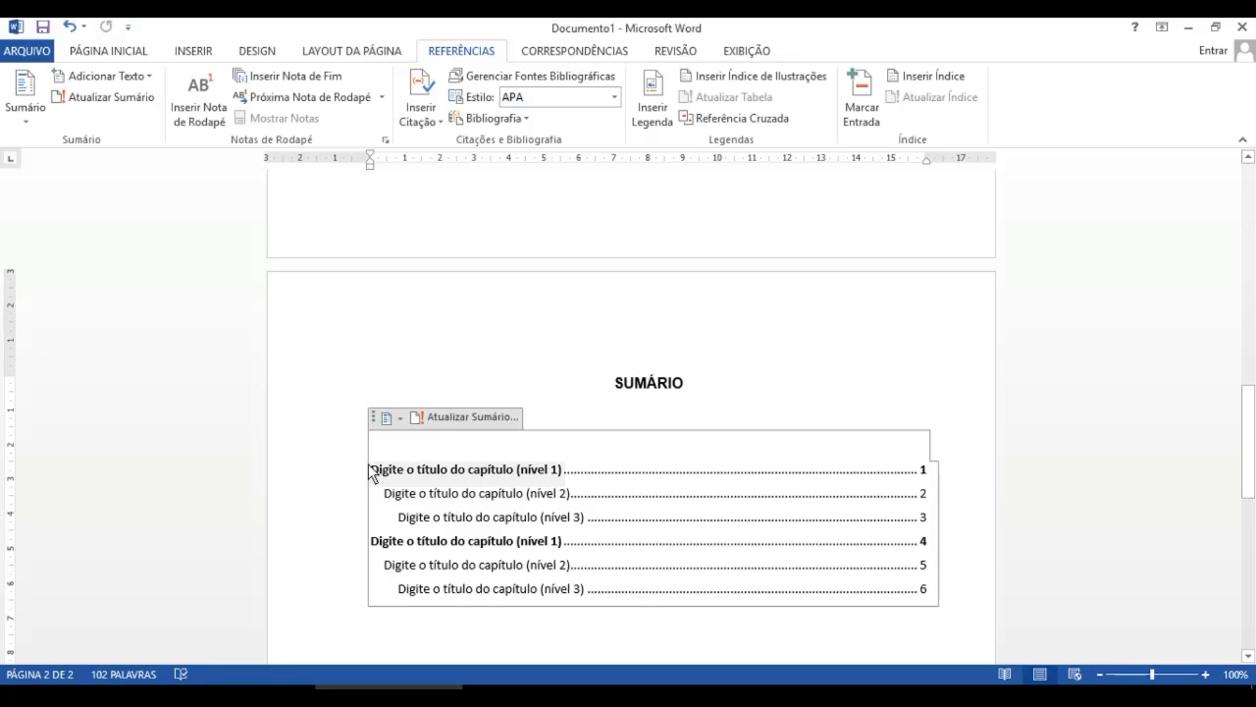
{"action": "left_click", "coordinate": [369, 465]}
{"action": "left_click", "coordinate": [371, 454]}
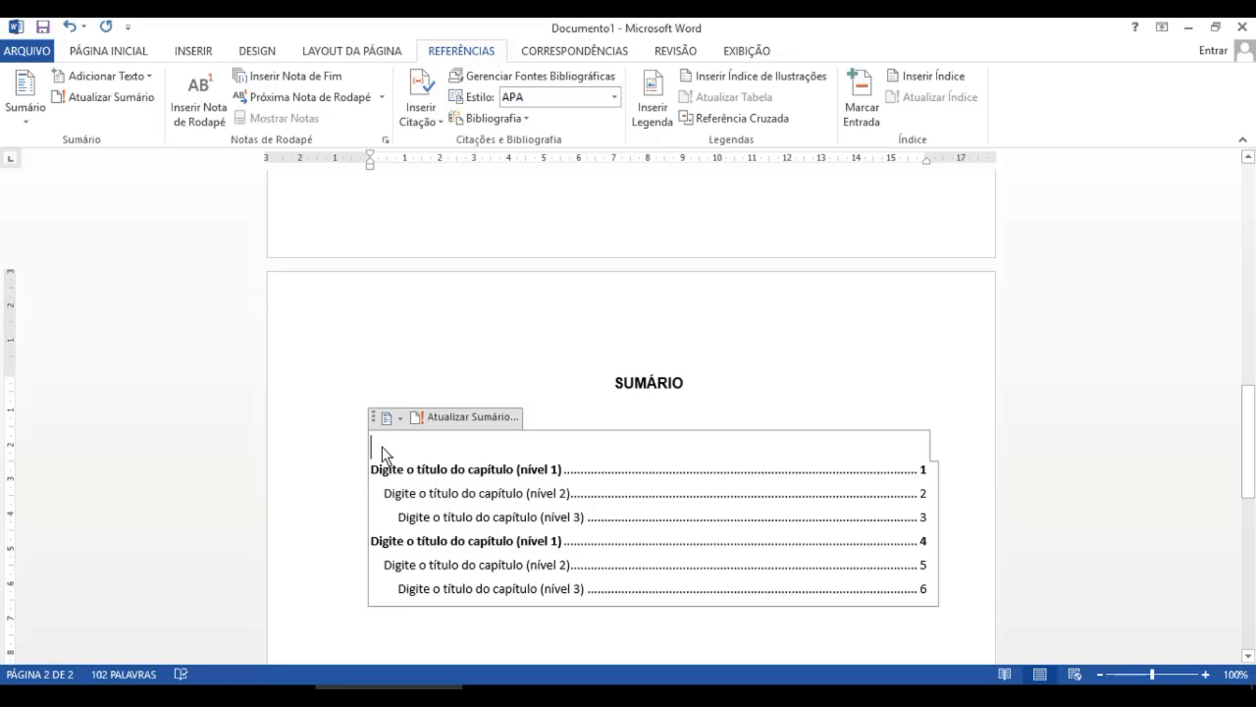
{"action": "left_click", "coordinate": [628, 411]}
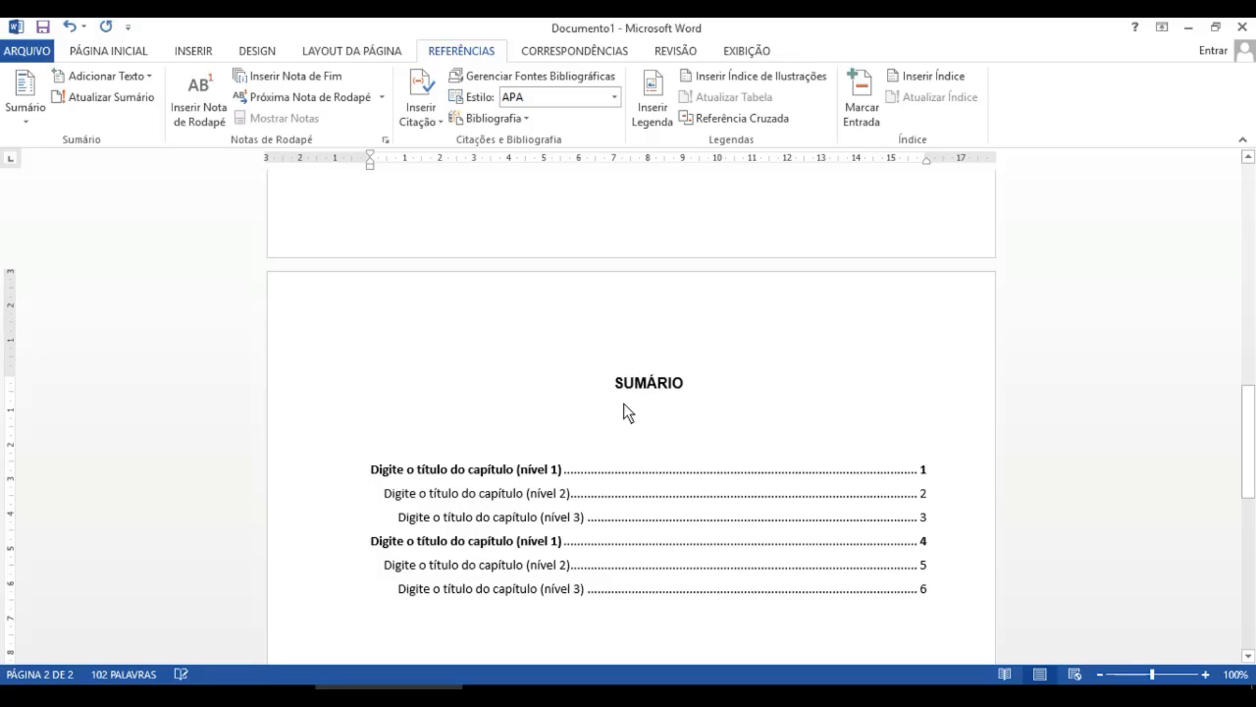
{"action": "key", "text": "BackSpace"}
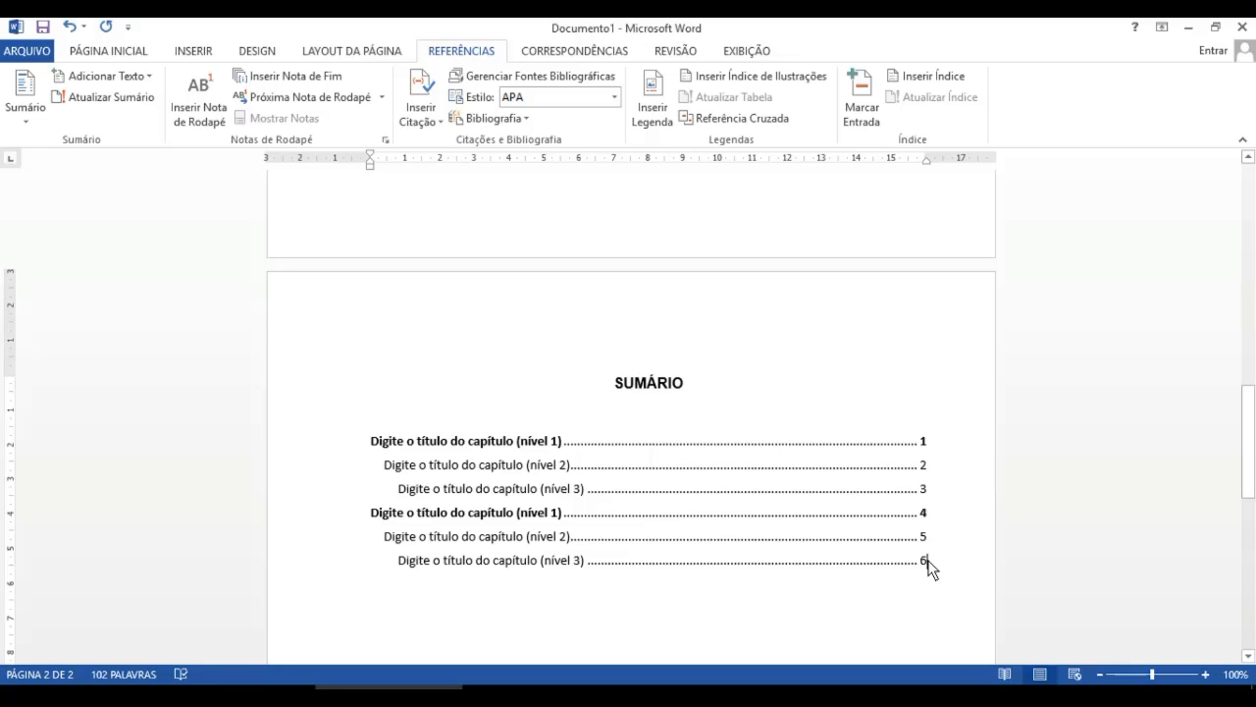
- Set all table of contents entries to Arial, size 12
{"action": "left_click_drag", "start_coordinate": [865, 559], "coordinate": [383, 446]}
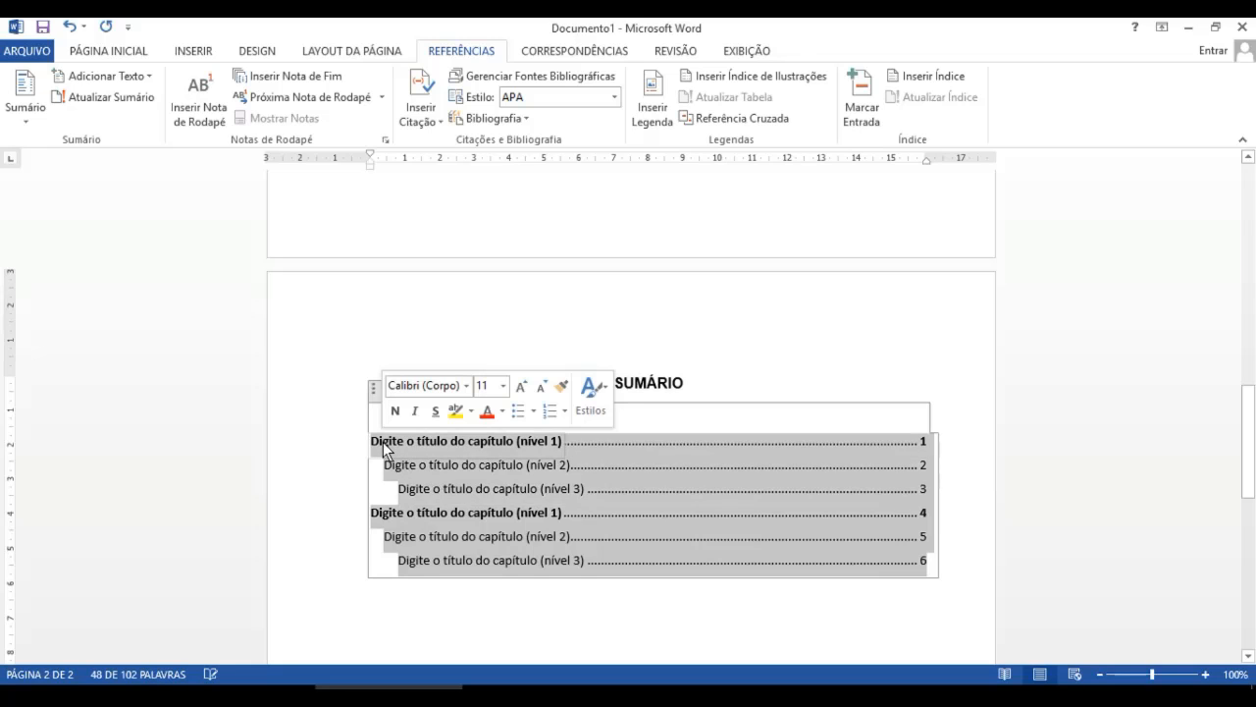
{"action": "left_click", "coordinate": [132, 54]}
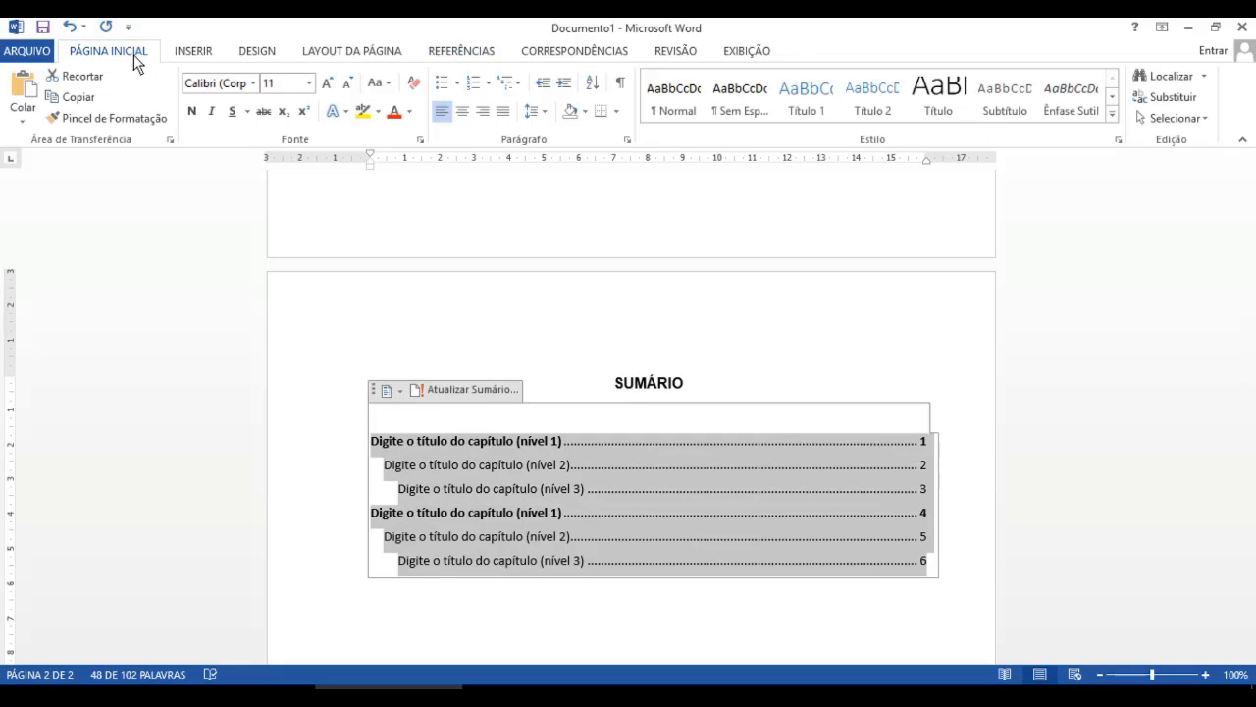
{"action": "left_click", "coordinate": [252, 84]}
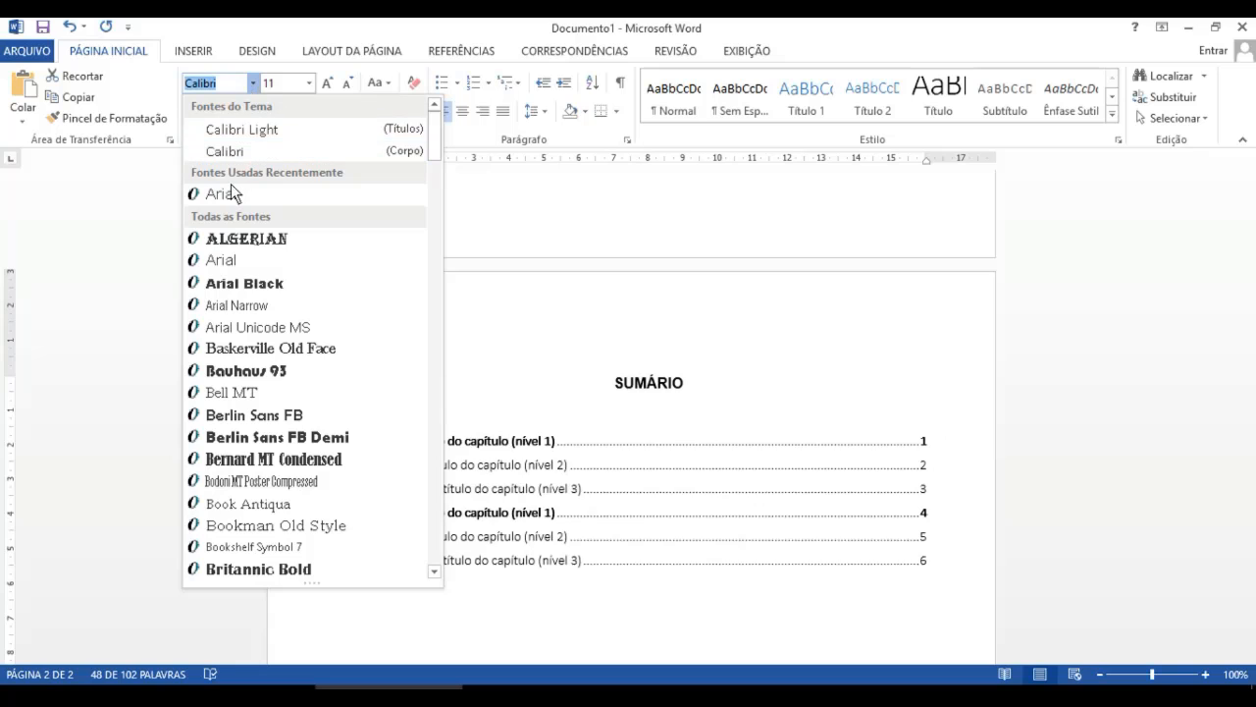
{"action": "left_click", "coordinate": [229, 186]}
{"action": "left_click", "coordinate": [309, 83]}
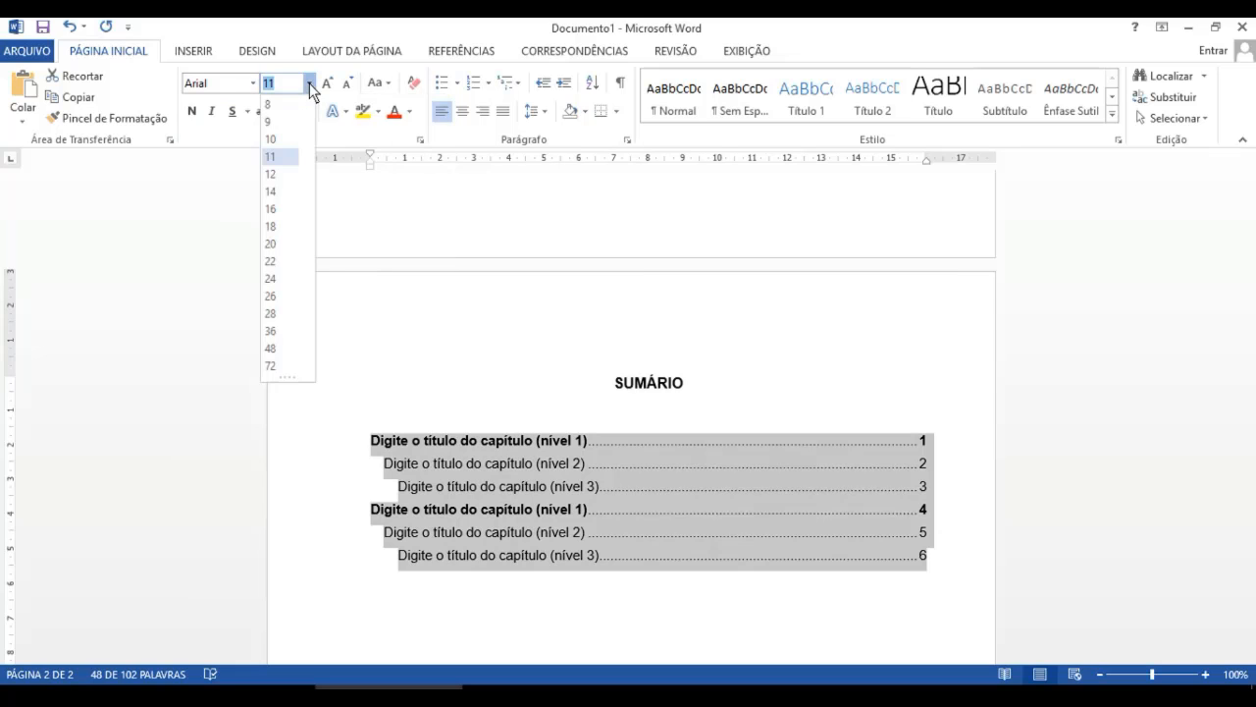
{"action": "left_click", "coordinate": [284, 174]}
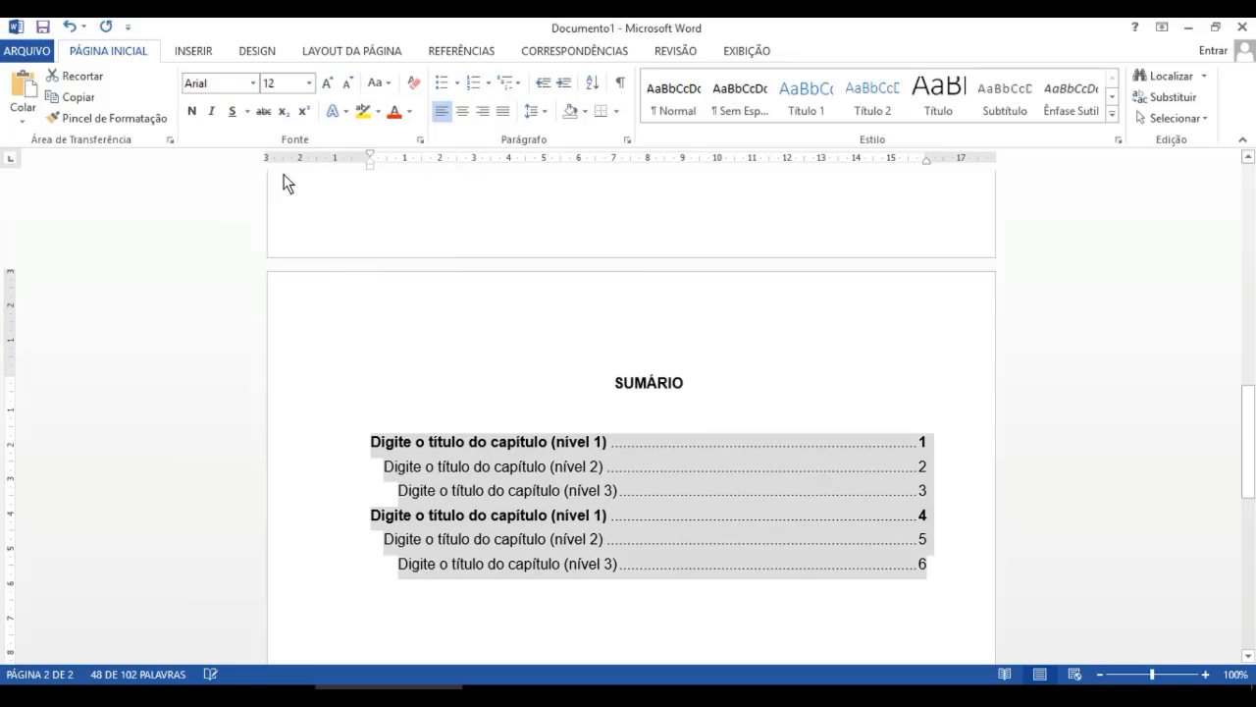
- Add a blank line after the third entry and replace the first entry's text with '1. SUSTENTABILIDADE'
{"action": "left_click", "coordinate": [927, 495]}
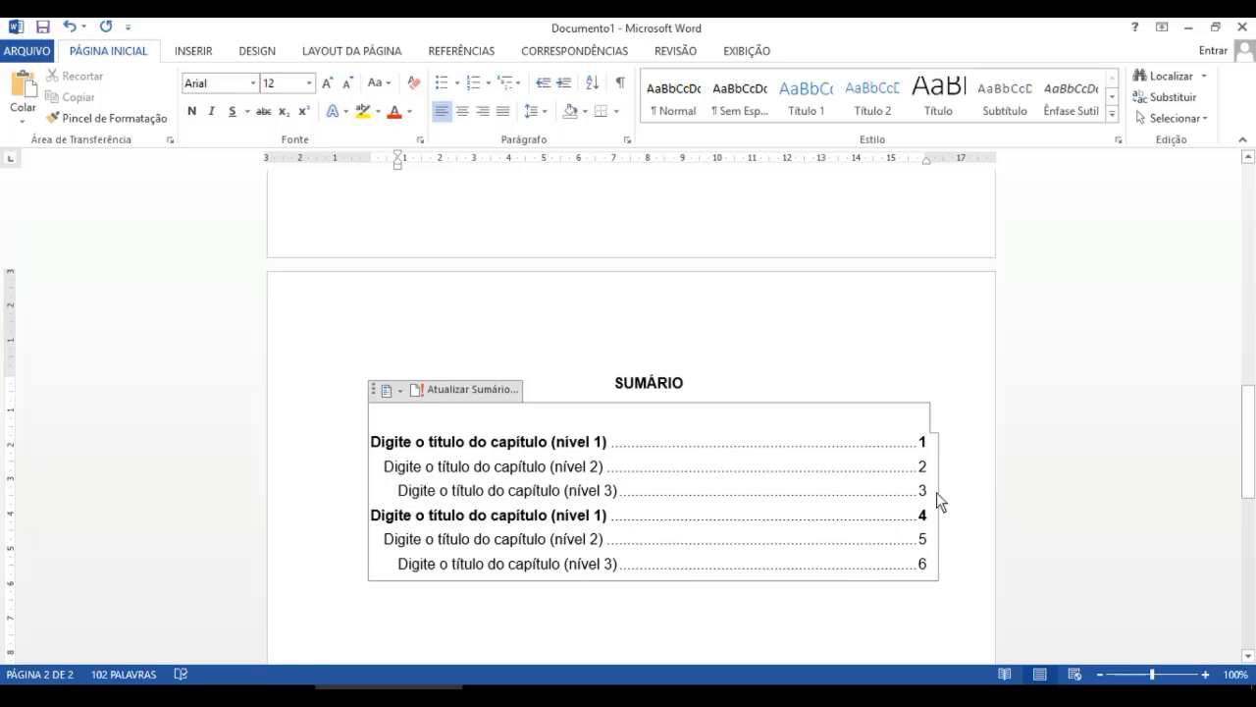
{"action": "key", "text": "Return"}
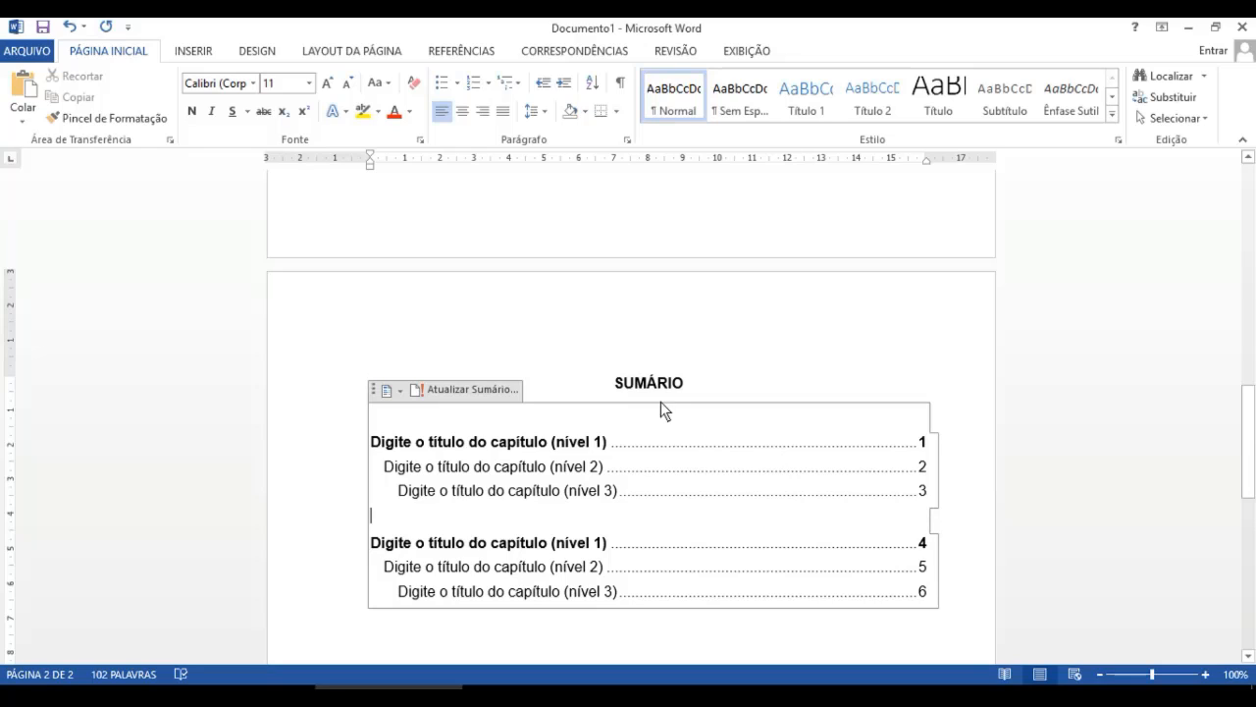
{"action": "left_click", "coordinate": [604, 442]}
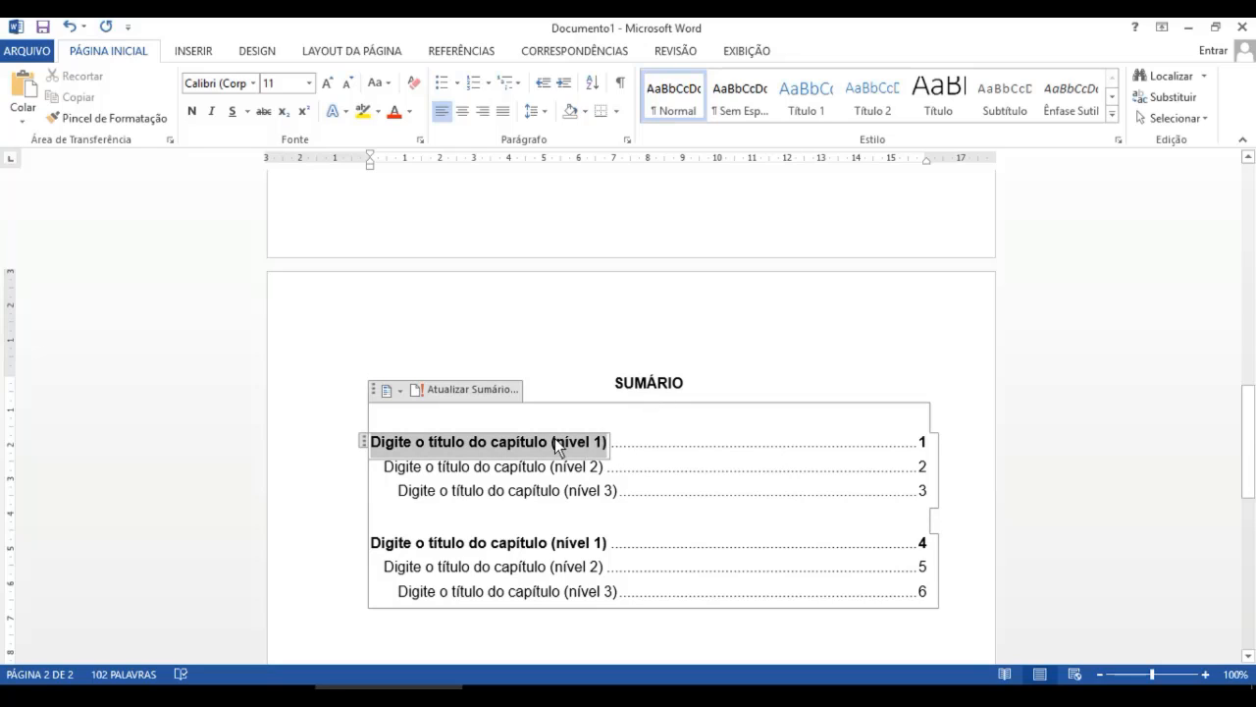
{"action": "key", "text": "Delete"}
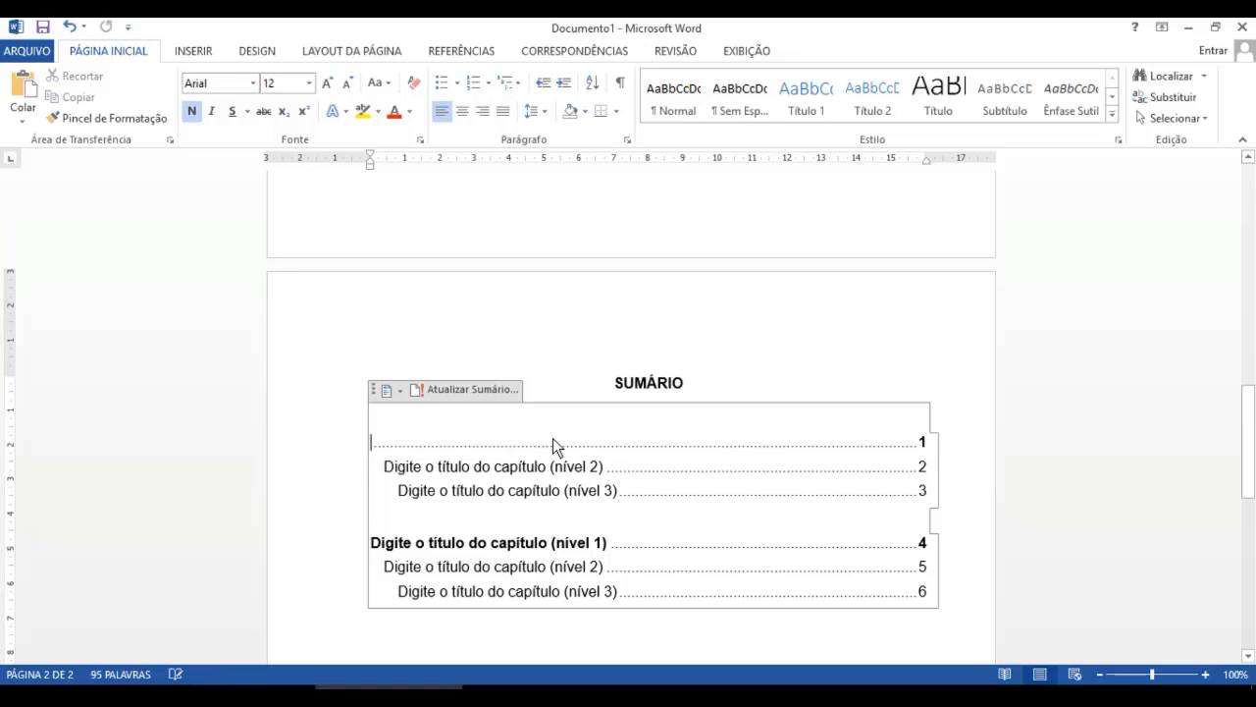
{"action": "type", "text": "1"}
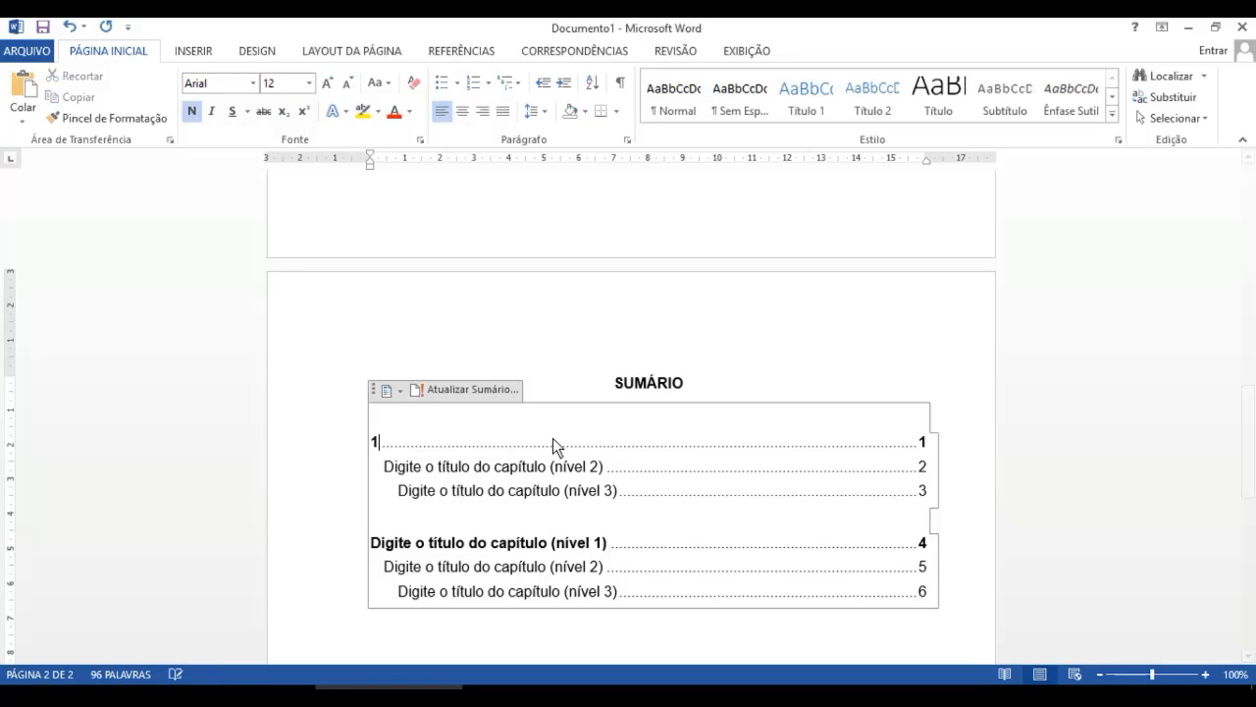
{"action": "type", "text": ". sUS"}
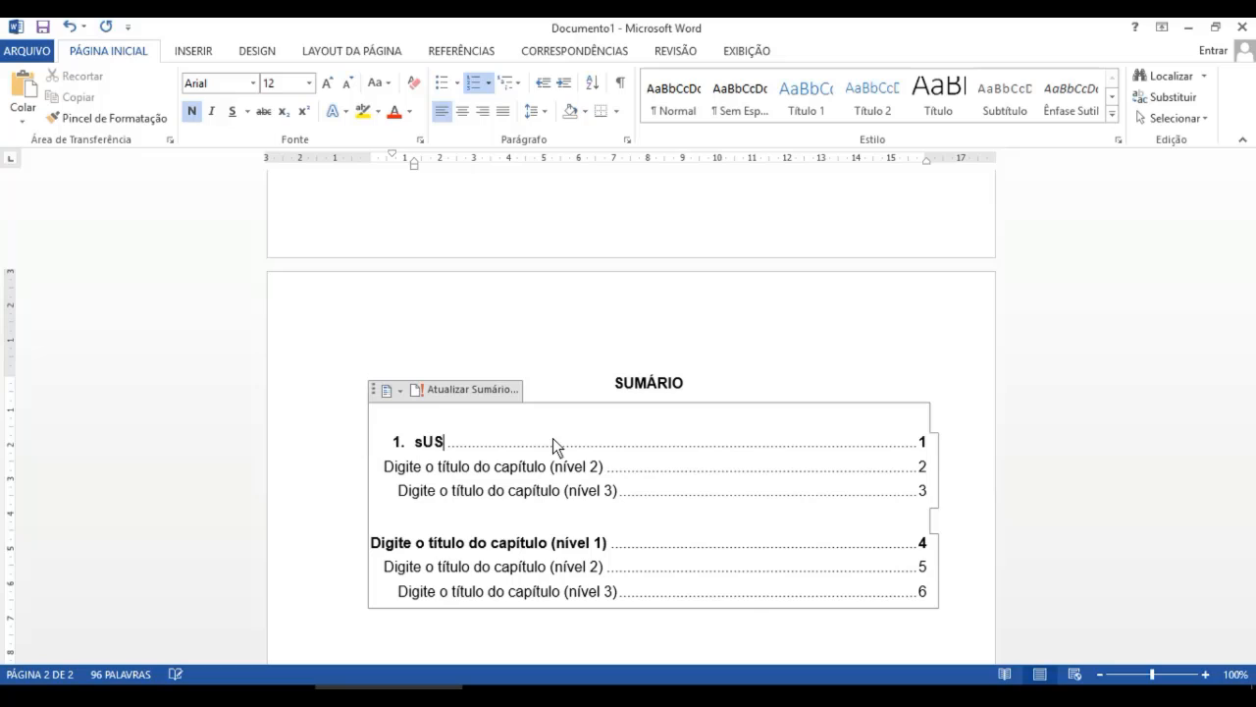
{"action": "key", "text": "BackSpace"}
{"action": "key", "text": "BackSpace"}
{"action": "key", "text": "BackSpace"}
{"action": "type", "text": "SUSTENT"}
{"action": "key", "text": "BackSpace"}
{"action": "type", "text": "NTABILIDADE"}
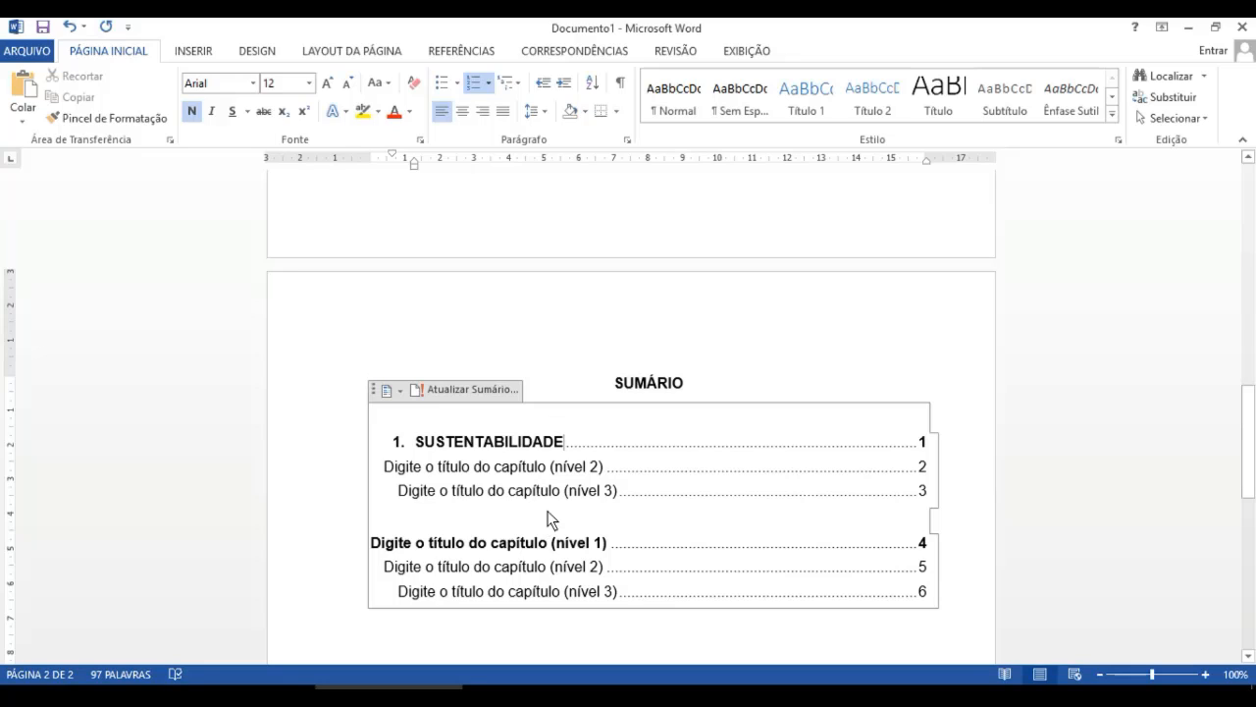
{"action": "left_click", "coordinate": [956, 580]}
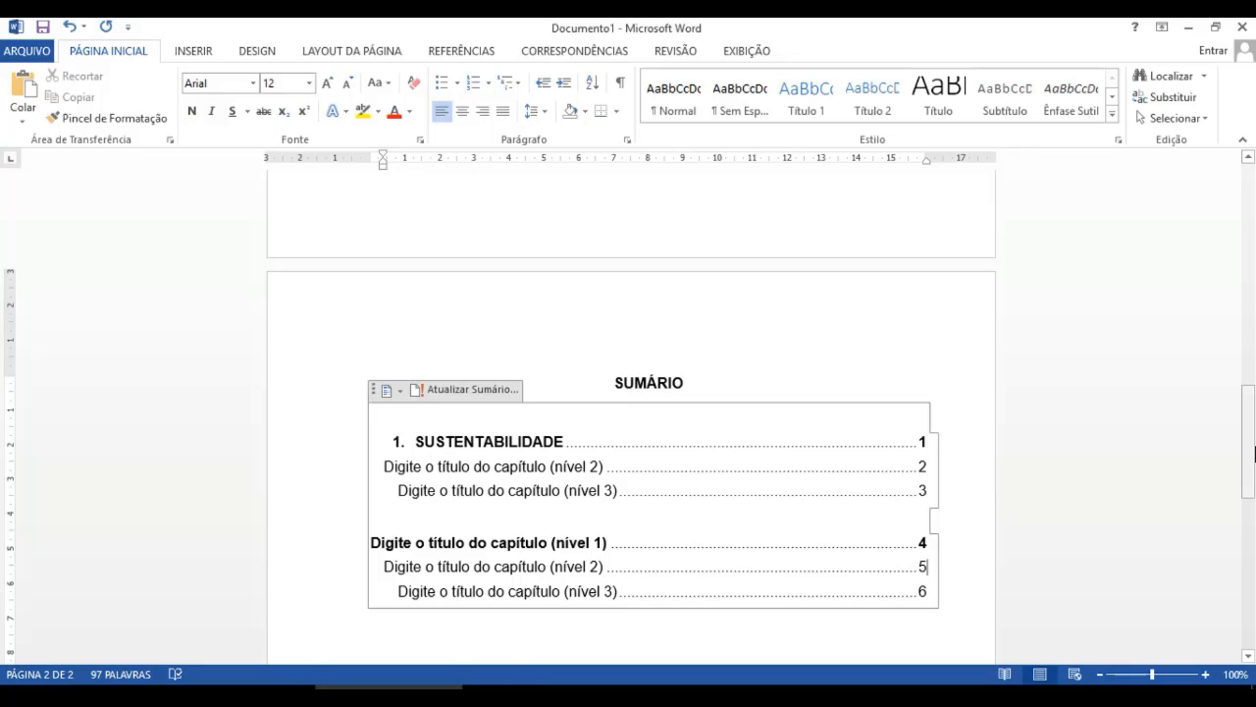
{"action": "left_click_drag", "start_coordinate": [1249, 427], "coordinate": [1252, 488]}
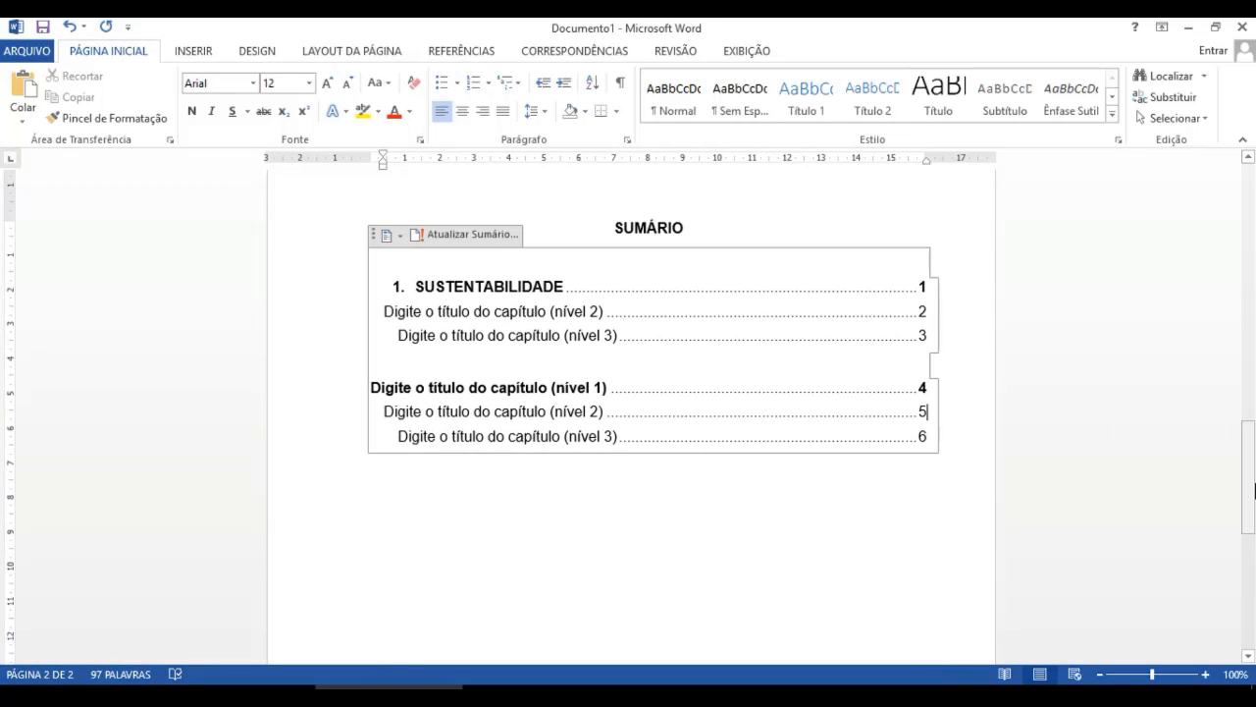
{"action": "left_click", "coordinate": [956, 440]}
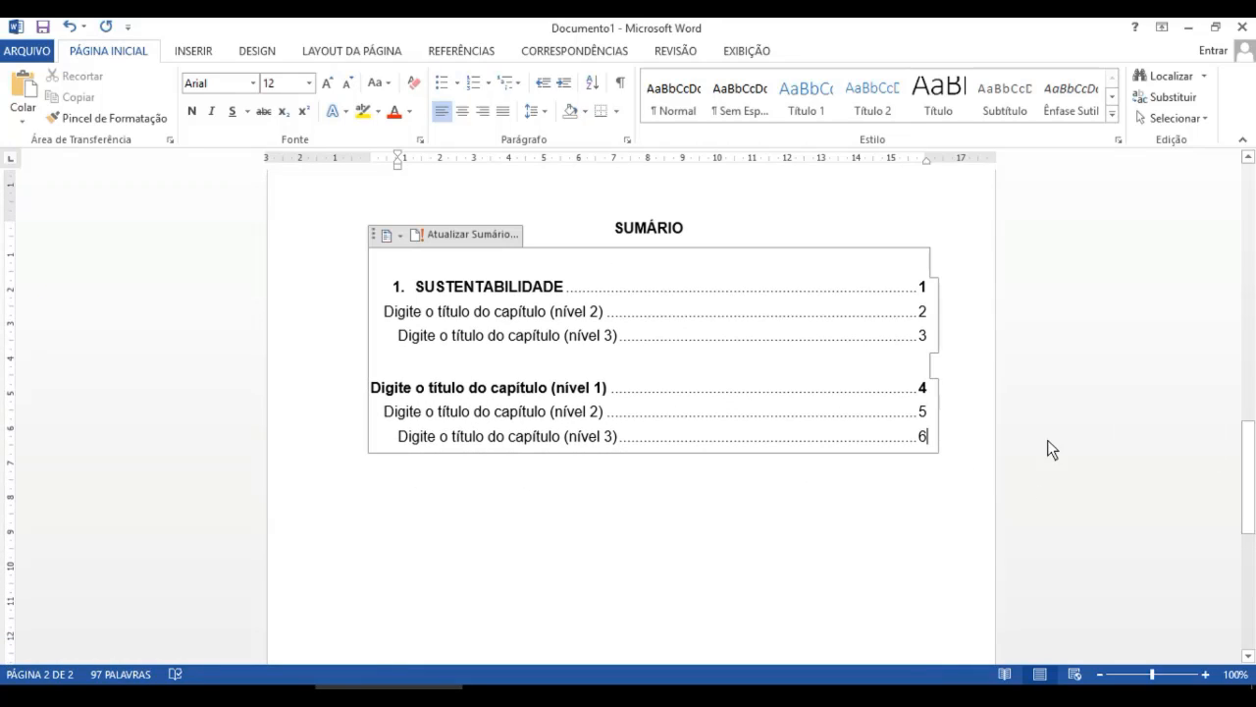